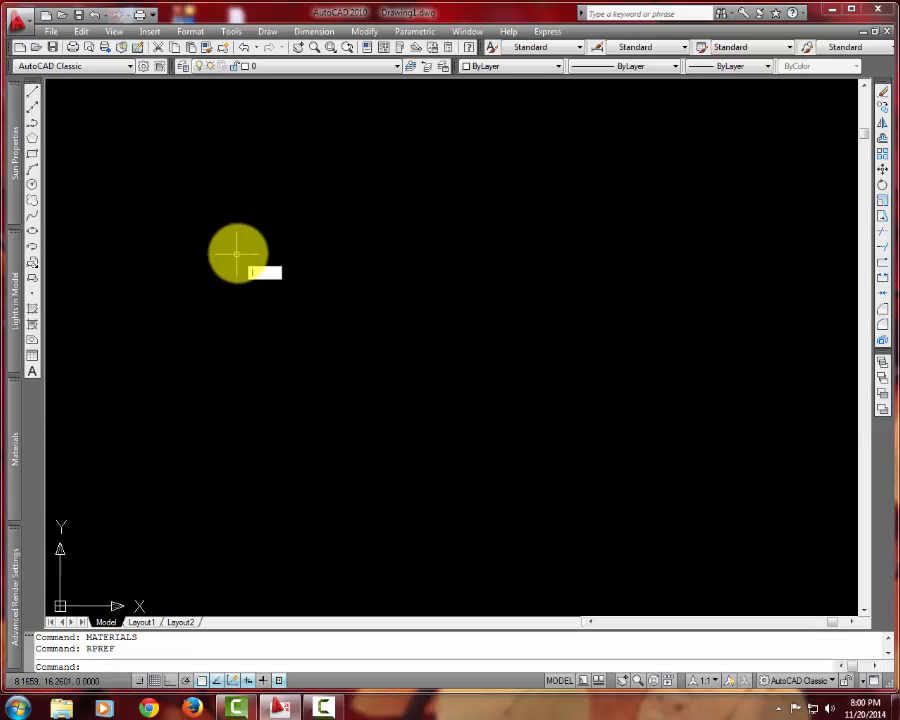
- Draw a single horizontal line about 17.3 units long with Ortho mode turned on
{"action": "key", "text": "Return"}
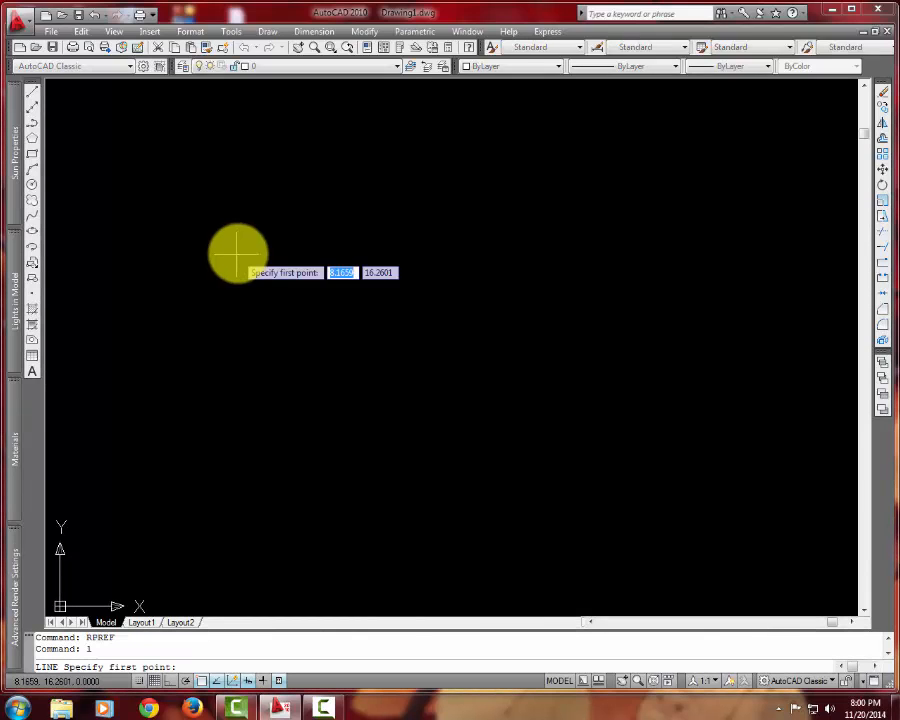
{"action": "left_click", "coordinate": [237, 254]}
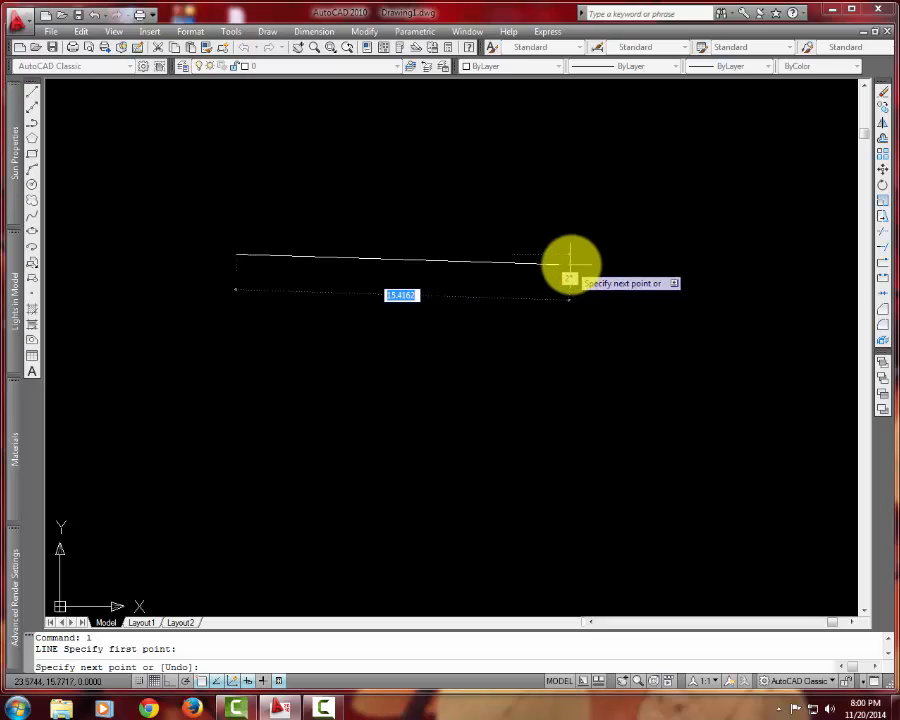
{"action": "key", "text": "F8"}
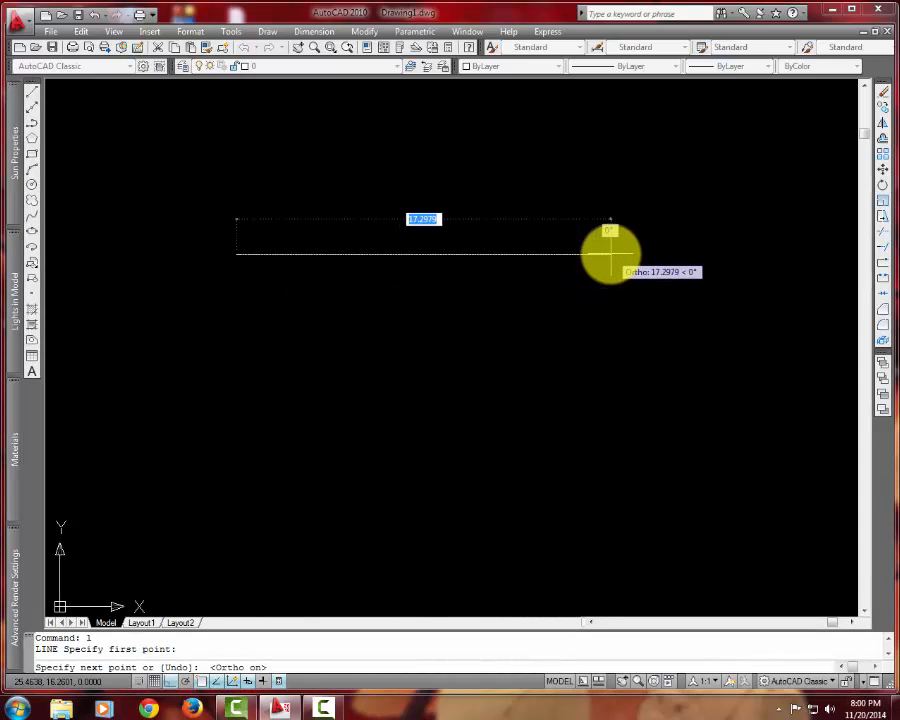
{"action": "left_click", "coordinate": [610, 254]}
{"action": "key", "text": "Return"}
{"action": "key", "text": "Return"}
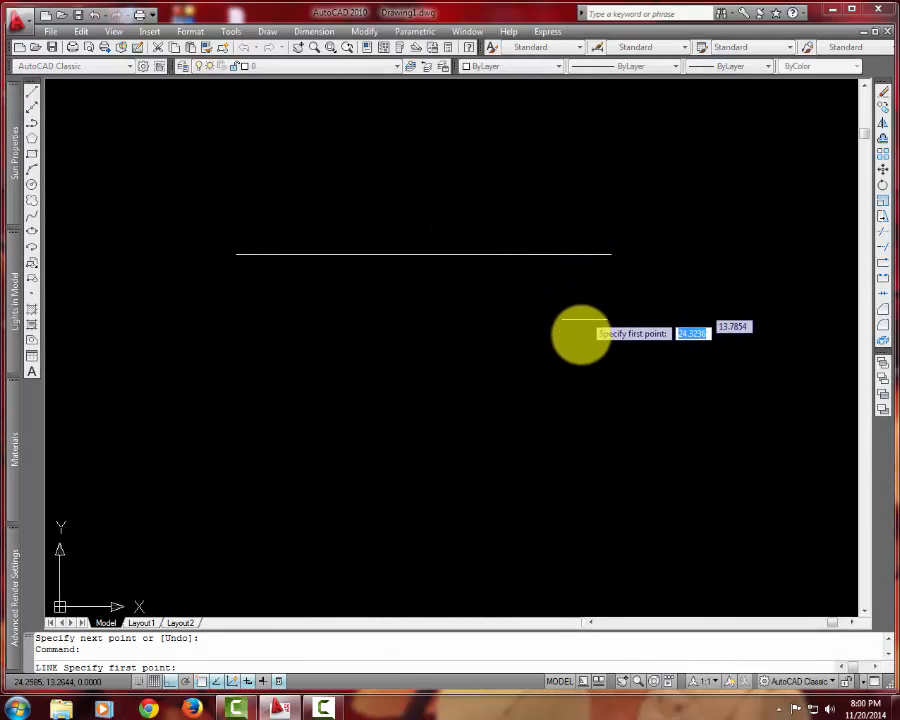
{"action": "left_click", "coordinate": [611, 254]}
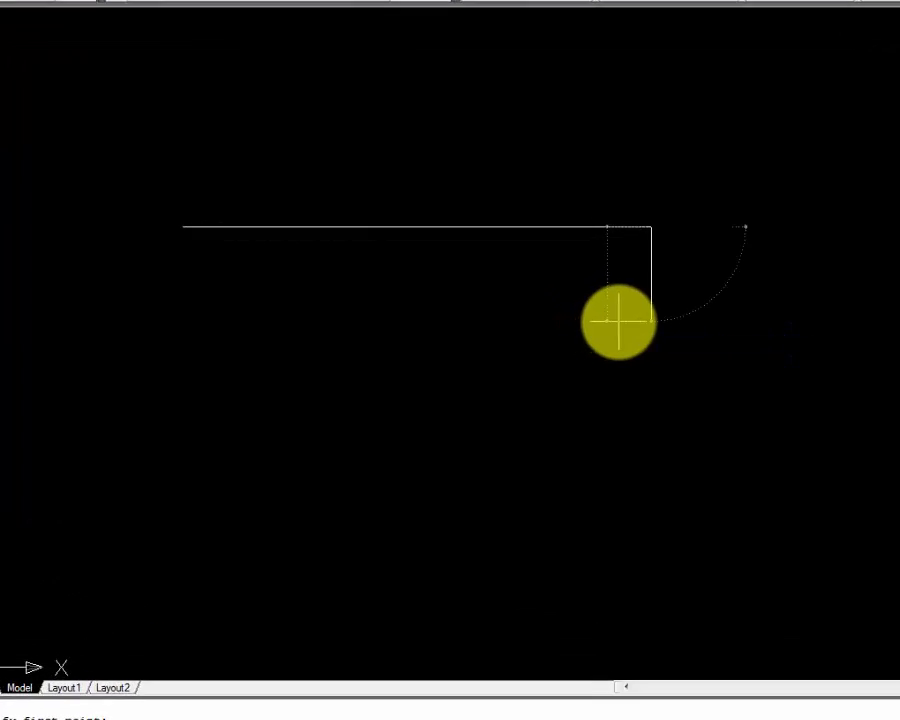
{"action": "key", "text": "Escape"}
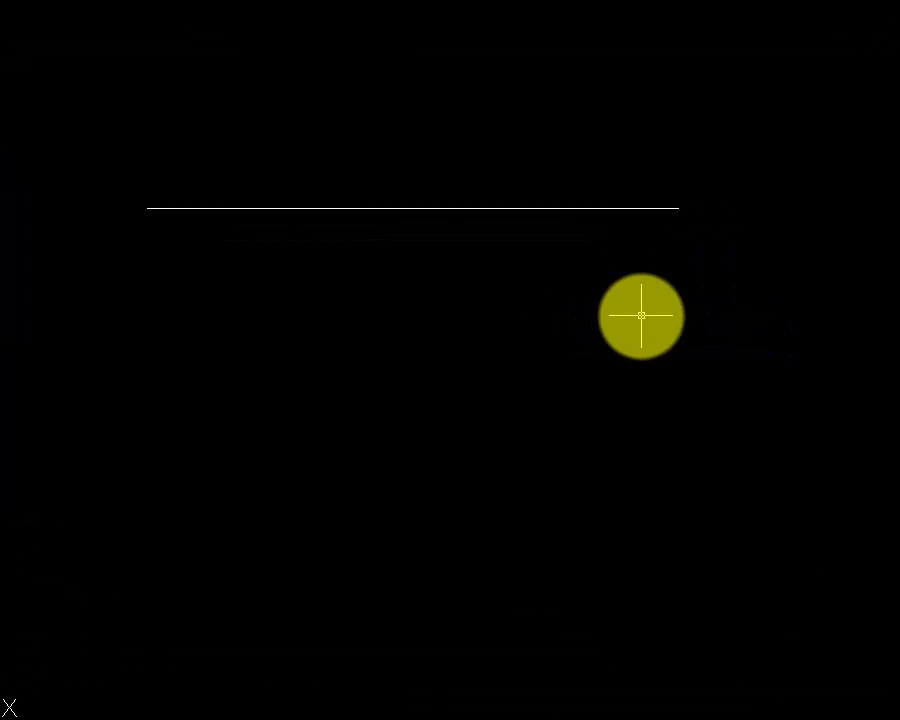
- Offset the horizontal line 10 units downward
{"action": "scroll", "coordinate": [436, 225], "scroll_direction": "up", "scroll_amount": 1}
{"action": "scroll", "coordinate": [432, 219], "scroll_direction": "down", "scroll_amount": 6}
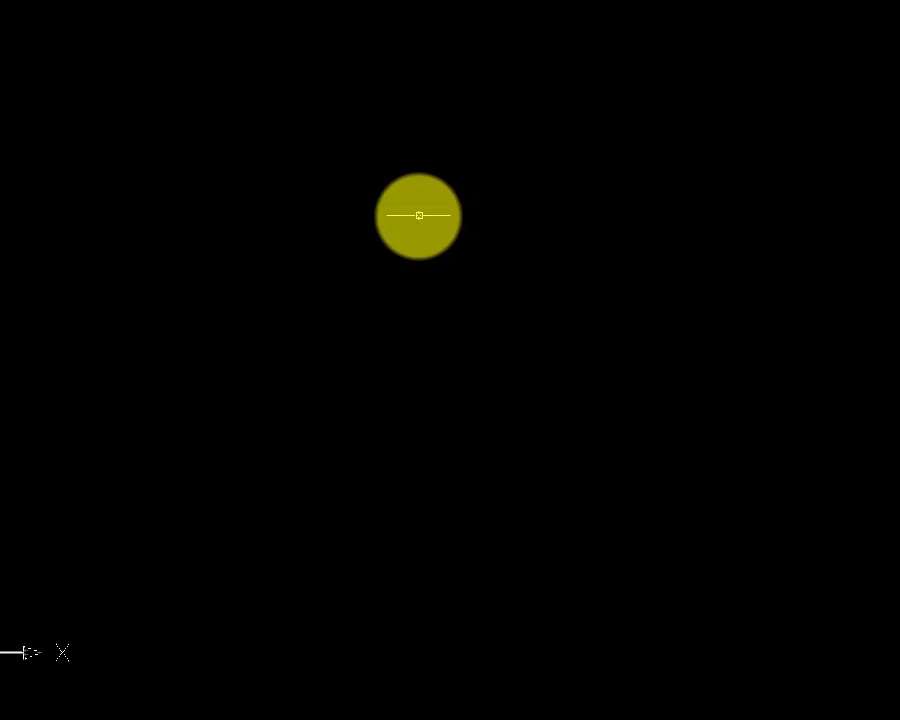
{"action": "scroll", "coordinate": [419, 215], "scroll_direction": "up", "scroll_amount": 5}
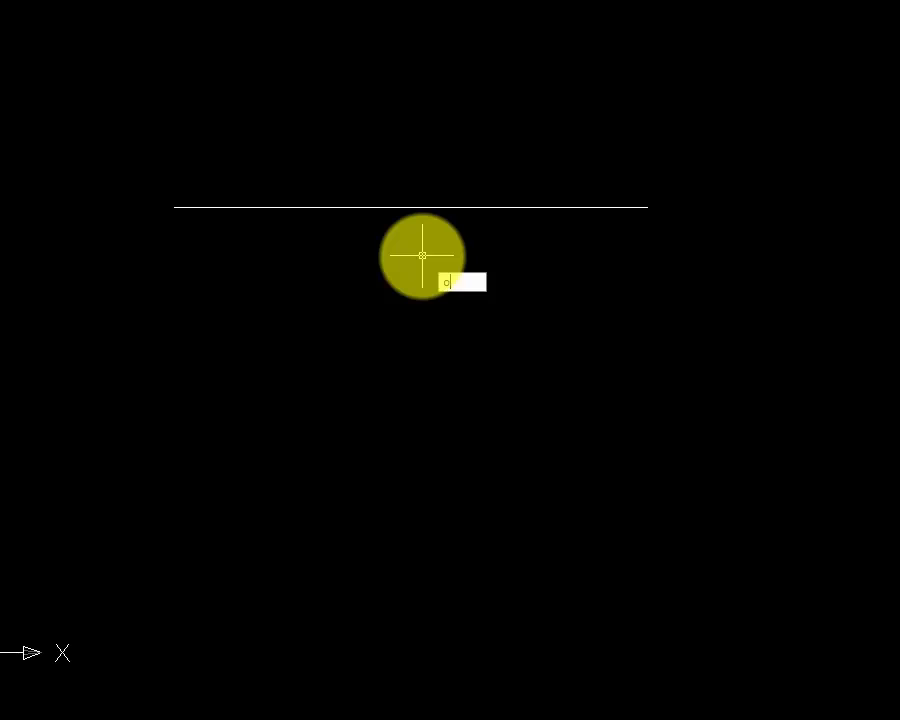
{"action": "key", "text": "Return"}
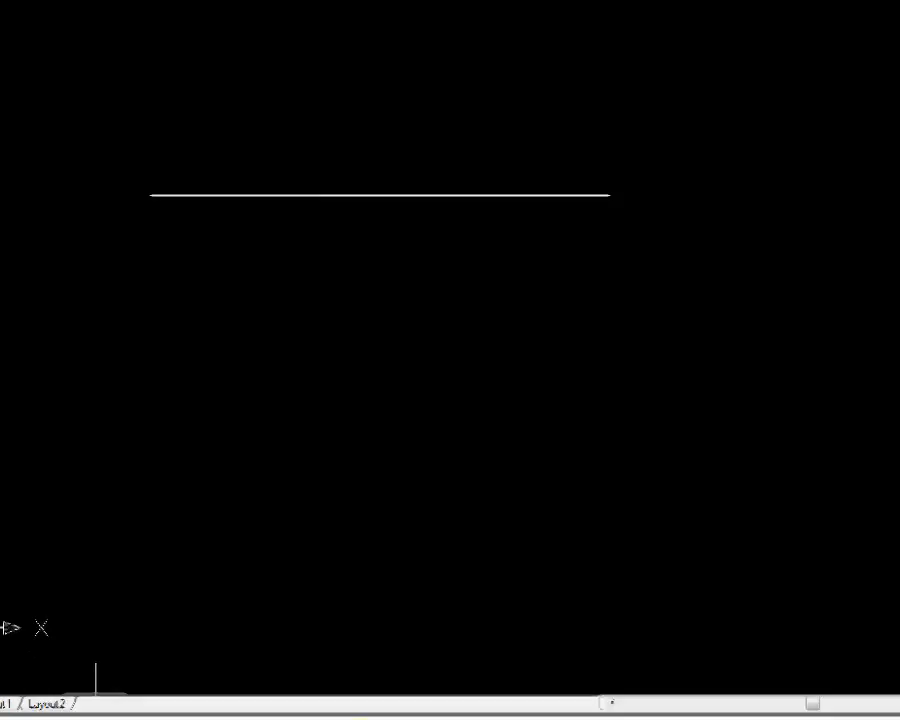
{"action": "left_click", "coordinate": [275, 681]}
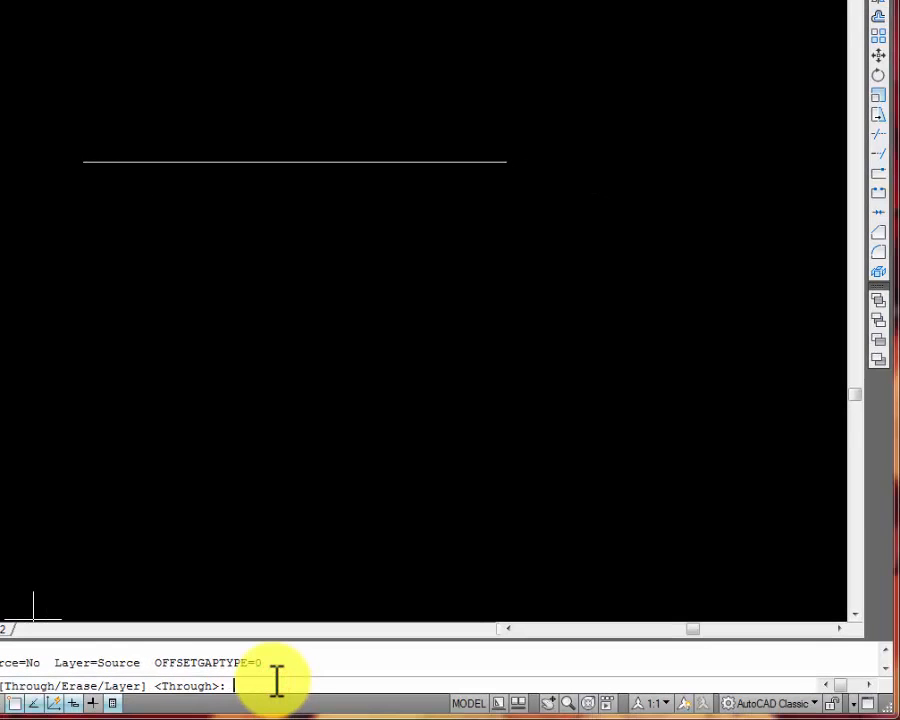
{"action": "type", "text": "10"}
{"action": "key", "text": "Return"}
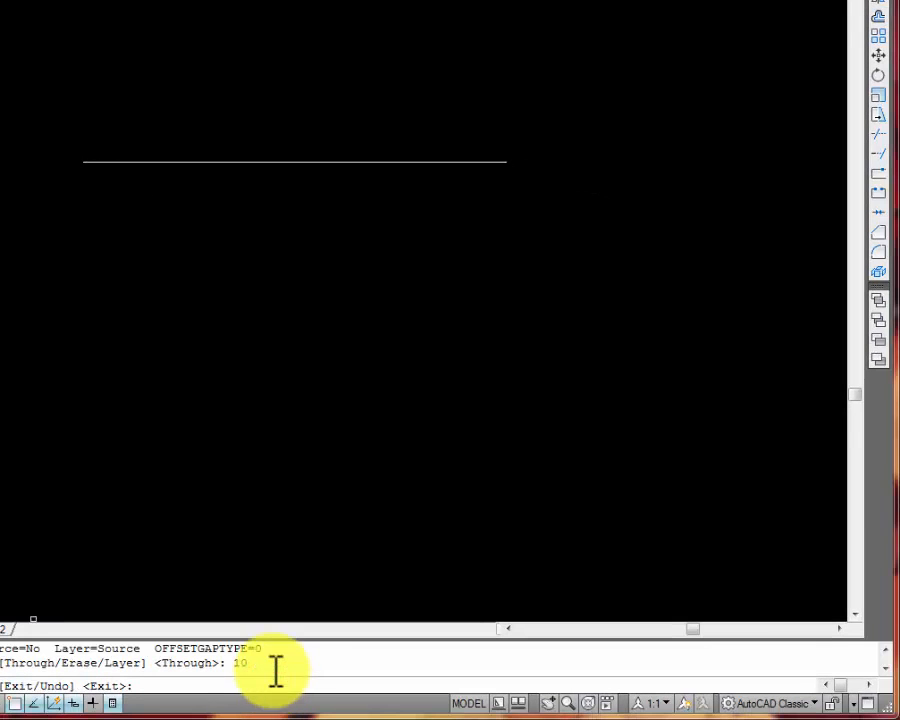
{"action": "left_click", "coordinate": [252, 160]}
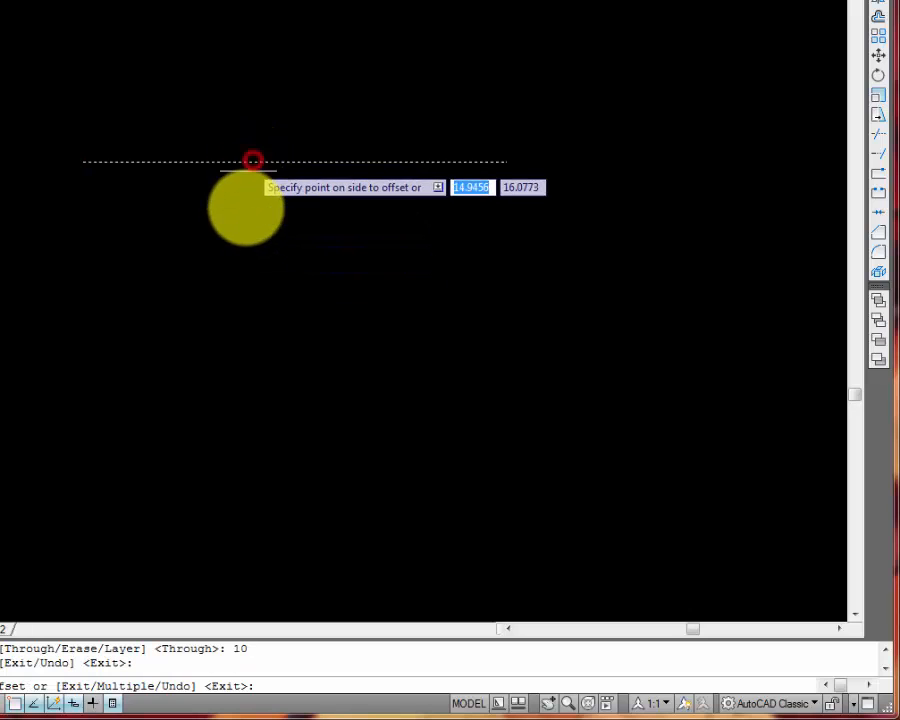
{"action": "left_click", "coordinate": [252, 258]}
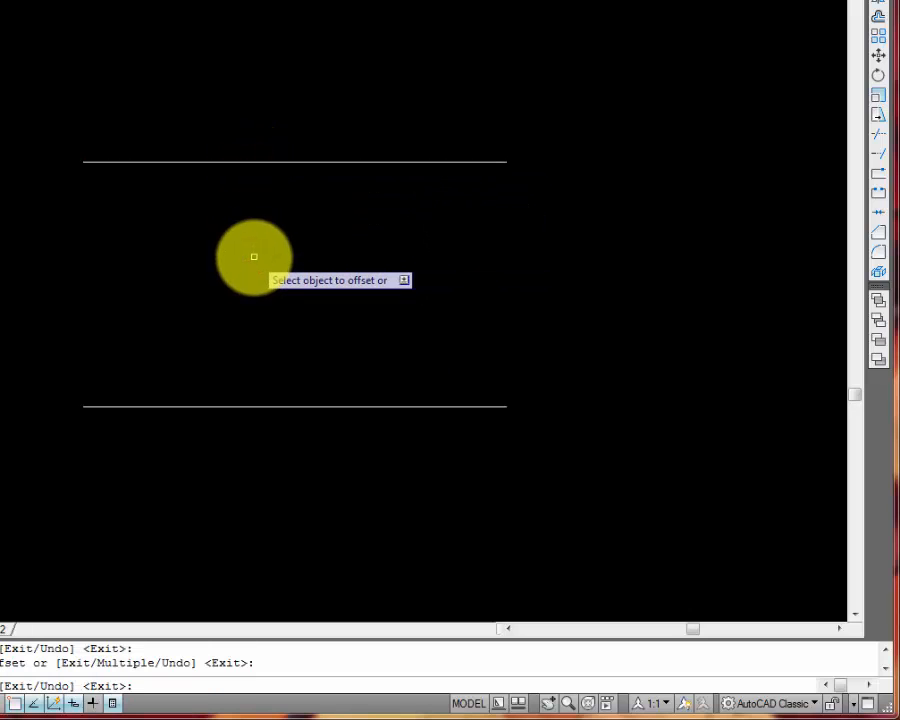
- Offset the original line 10 units upward and the lower copy another 10 units downward
{"action": "left_click", "coordinate": [247, 160]}
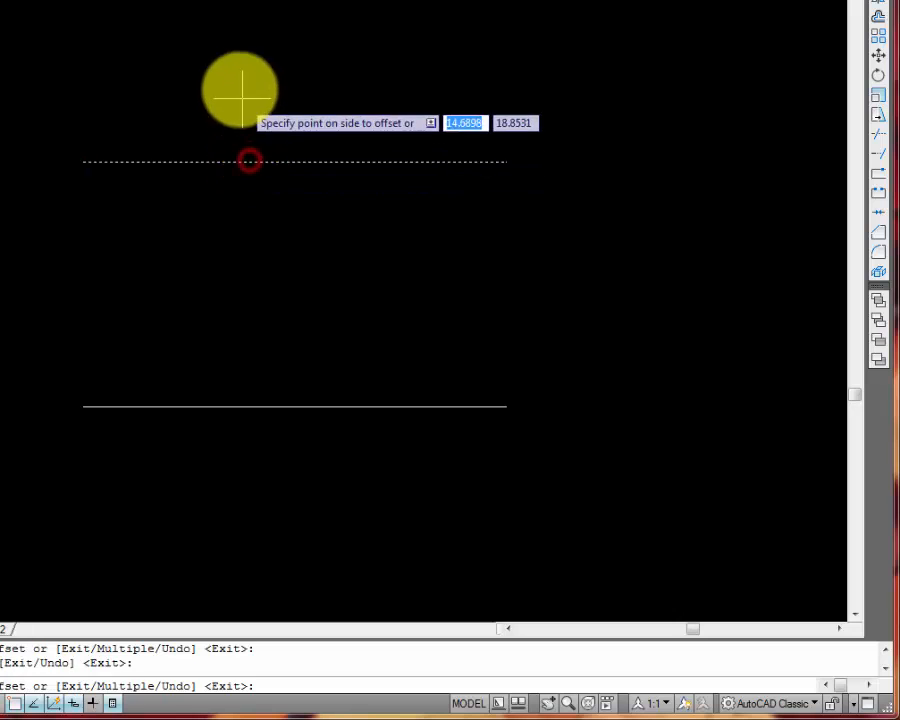
{"action": "left_click", "coordinate": [235, 30]}
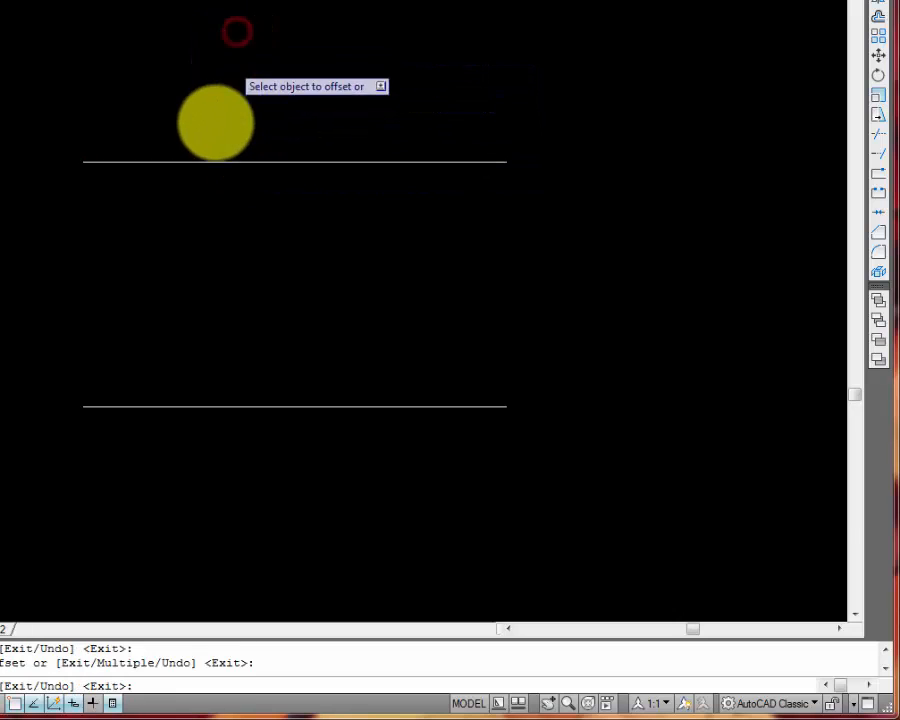
{"action": "scroll", "coordinate": [218, 119], "scroll_direction": "down", "scroll_amount": 2}
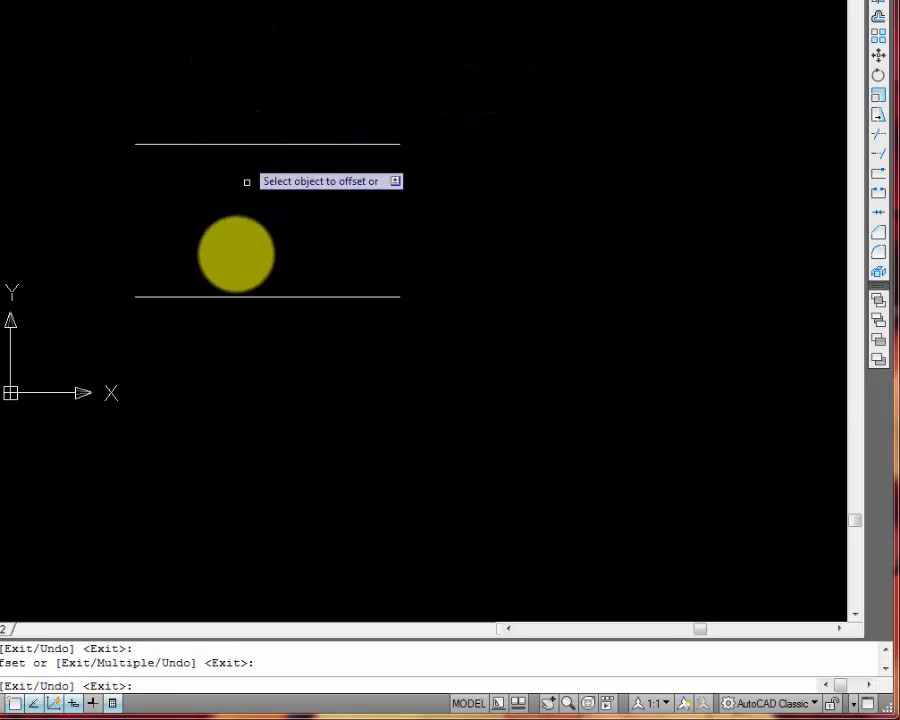
{"action": "left_click", "coordinate": [249, 297]}
{"action": "left_click", "coordinate": [248, 378]}
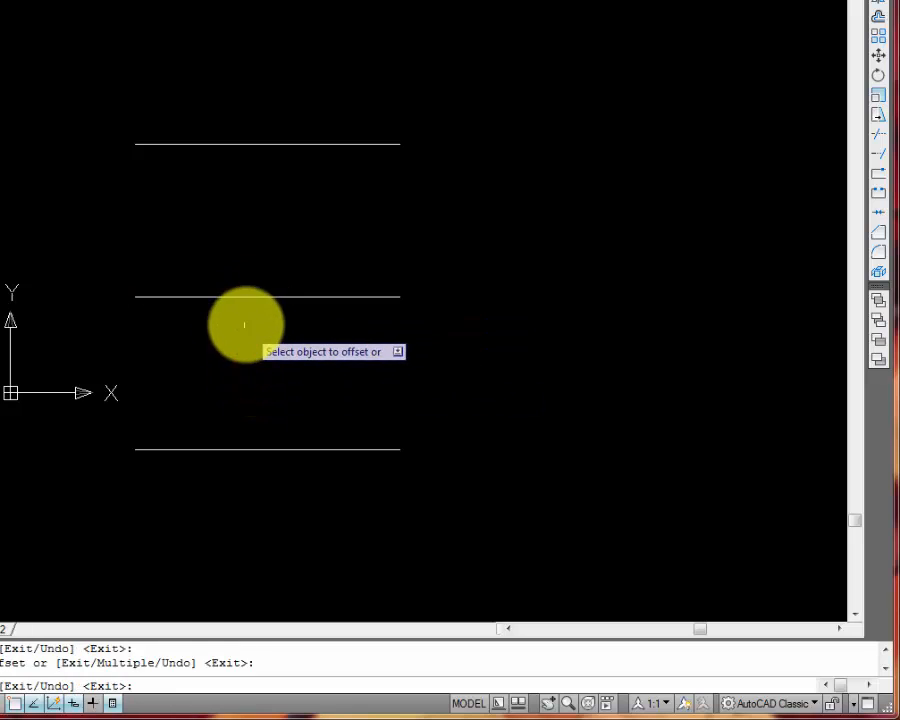
- Offset the topmost line another 10 units upward and end the Offset command
{"action": "middle_click_drag", "start_coordinate": [241, 285], "coordinate": [187, 434]}
{"action": "left_click", "coordinate": [201, 143]}
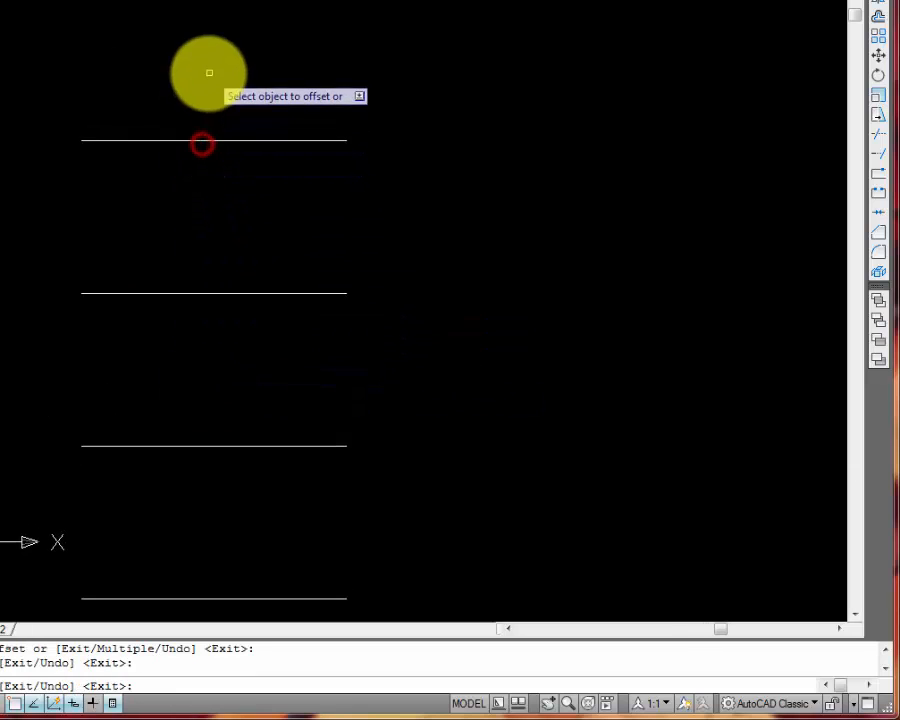
{"action": "left_click", "coordinate": [188, 139]}
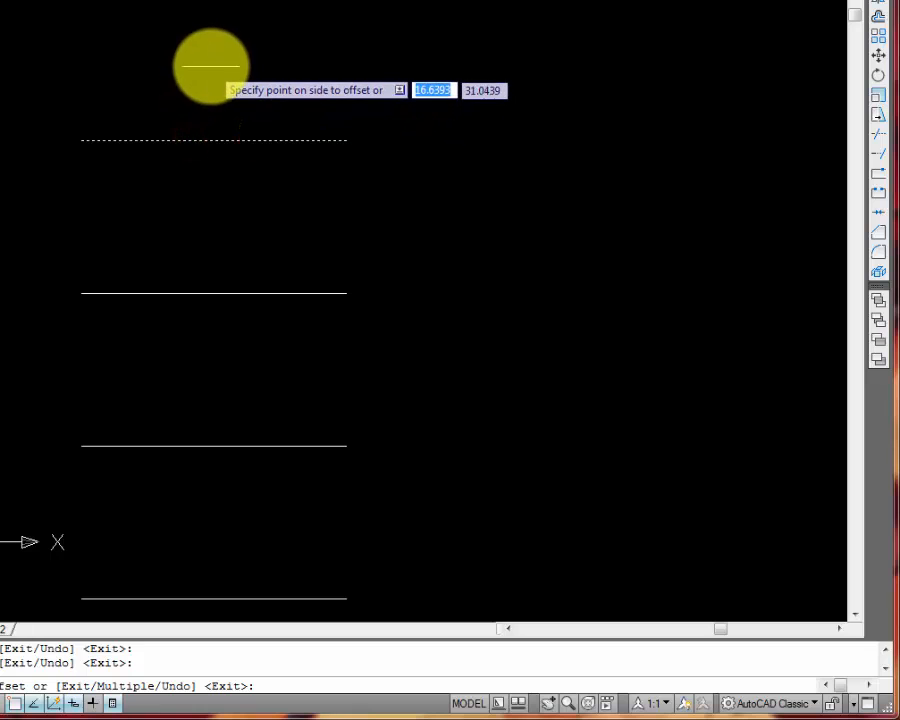
{"action": "left_click", "coordinate": [212, 58]}
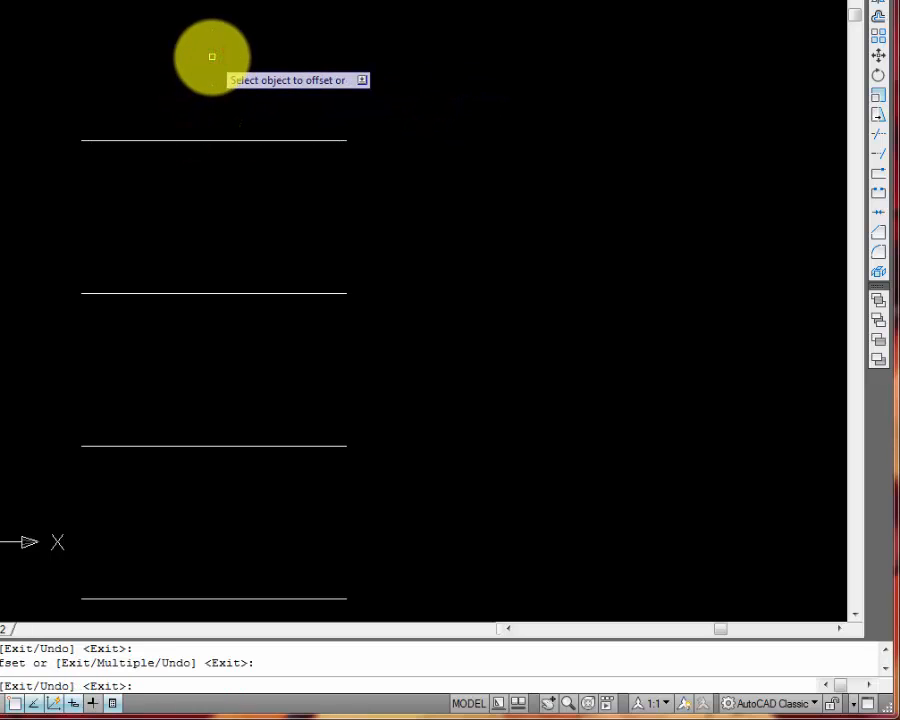
{"action": "scroll", "coordinate": [200, 96], "scroll_direction": "down", "scroll_amount": 6}
{"action": "middle_click_drag", "start_coordinate": [92, 92], "coordinate": [206, 186]}
{"action": "scroll", "coordinate": [334, 329], "scroll_direction": "up", "scroll_amount": 4}
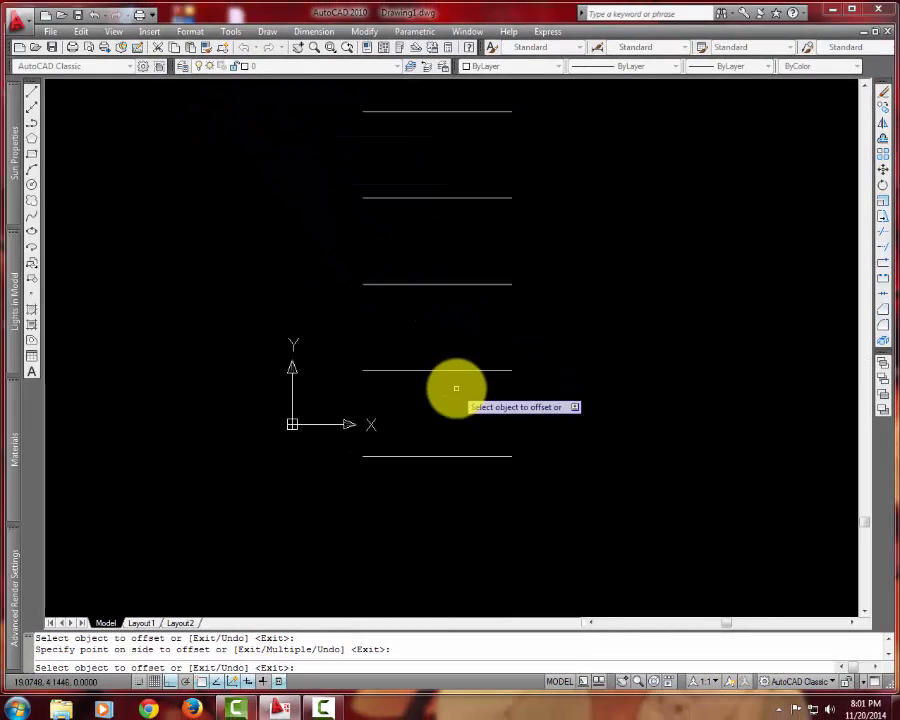
{"action": "scroll", "coordinate": [440, 370], "scroll_direction": "down", "scroll_amount": 2}
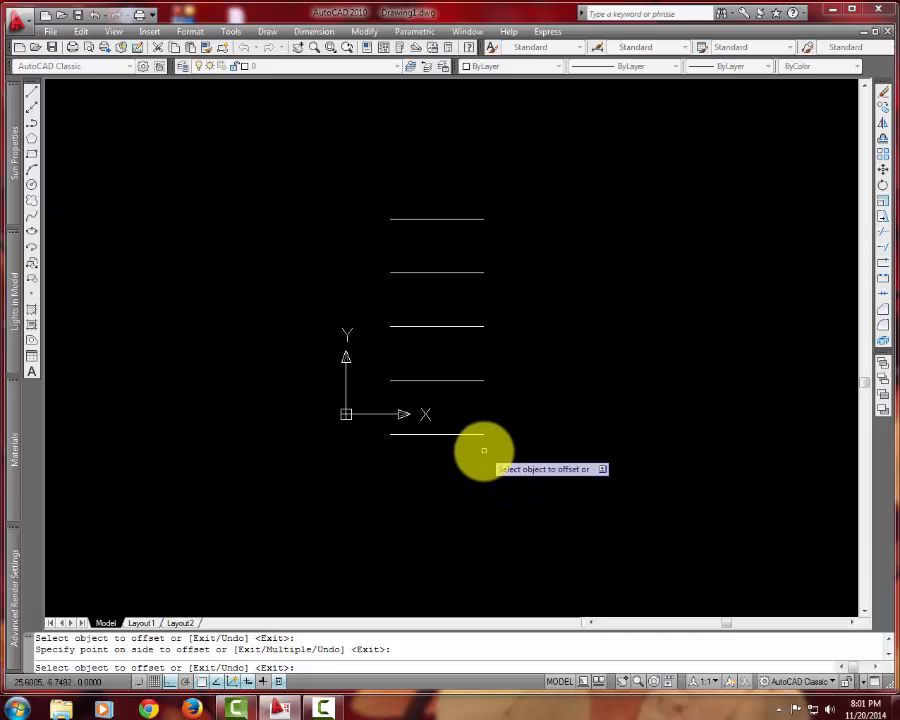
{"action": "scroll", "coordinate": [483, 450], "scroll_direction": "up", "scroll_amount": 2}
{"action": "middle_click_drag", "start_coordinate": [476, 440], "coordinate": [421, 496]}
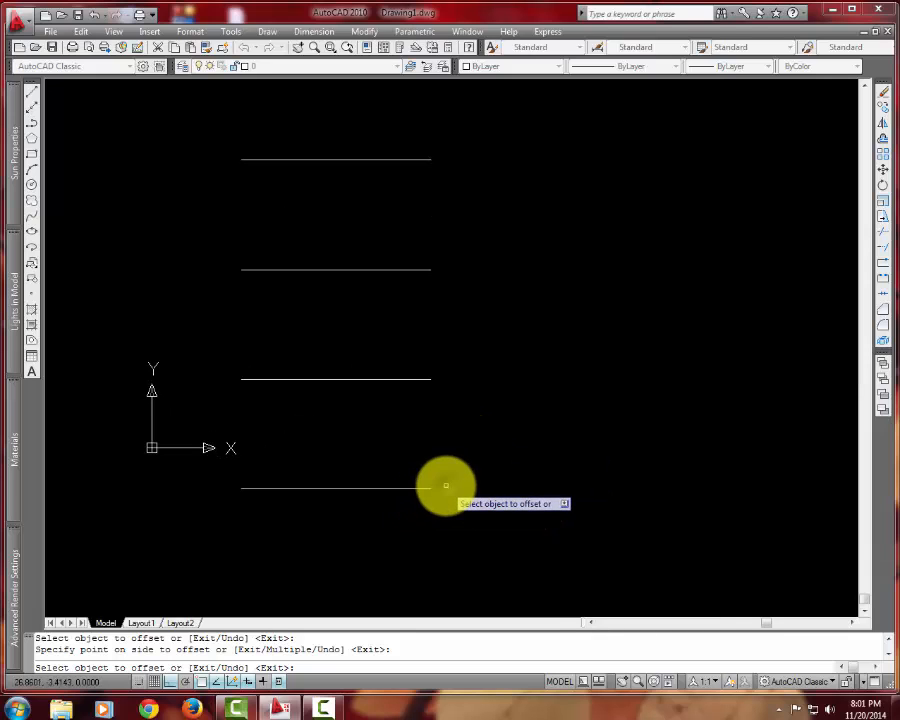
{"action": "right_click", "coordinate": [445, 488]}
{"action": "left_click", "coordinate": [460, 495]}
- Erase the four lower parallel lines using a crossing selection
{"action": "left_click", "coordinate": [504, 537]}
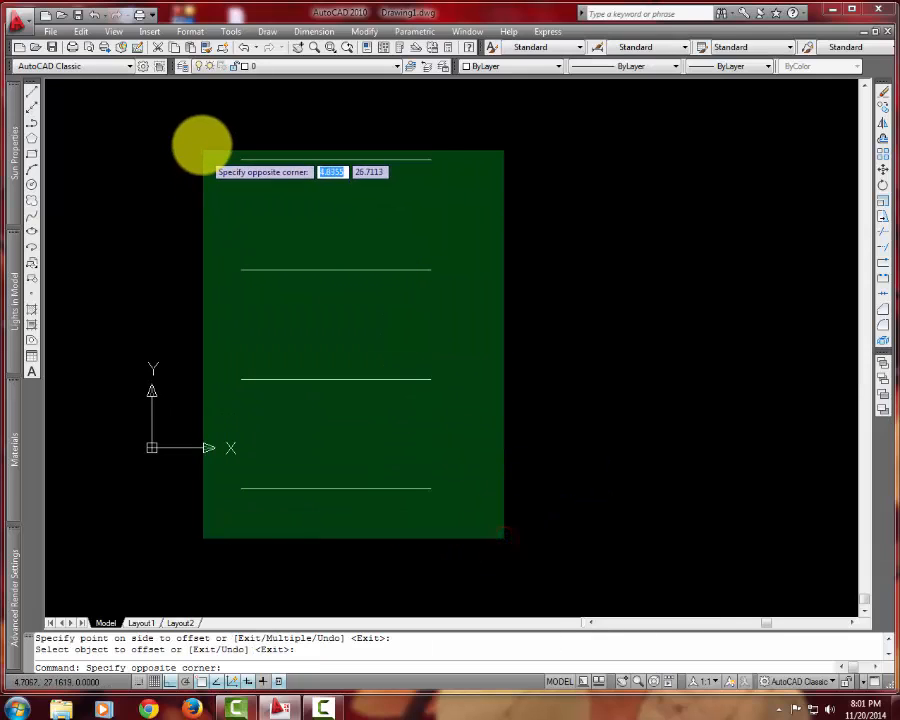
{"action": "left_click", "coordinate": [201, 143]}
{"action": "key", "text": "Delete"}
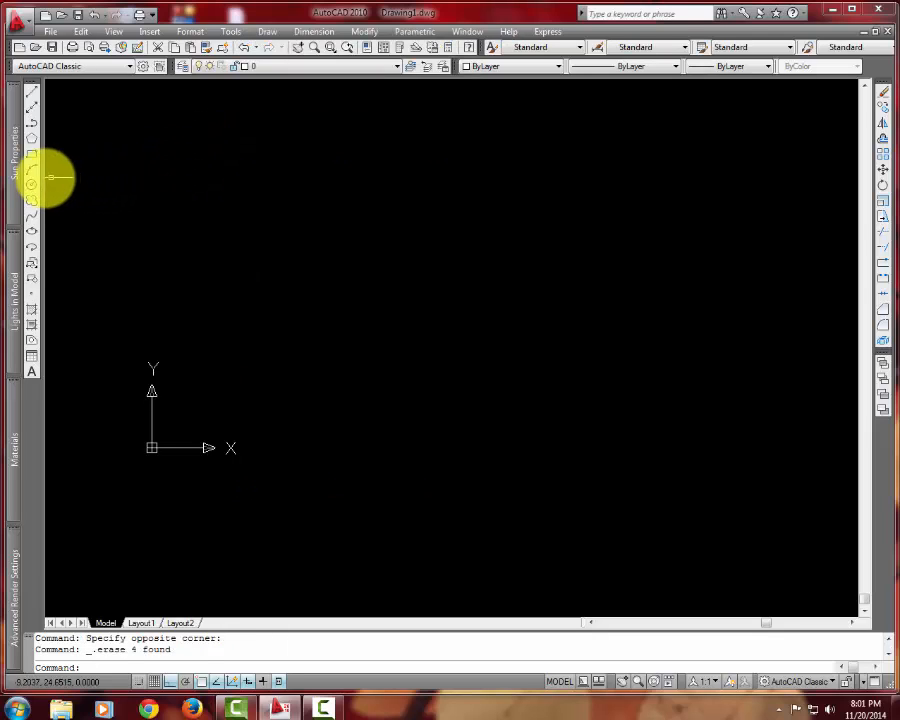
- Draw a small circle by centre and radius in the cleared middle of the drawing area
{"action": "left_click", "coordinate": [31, 185]}
{"action": "left_click", "coordinate": [427, 313]}
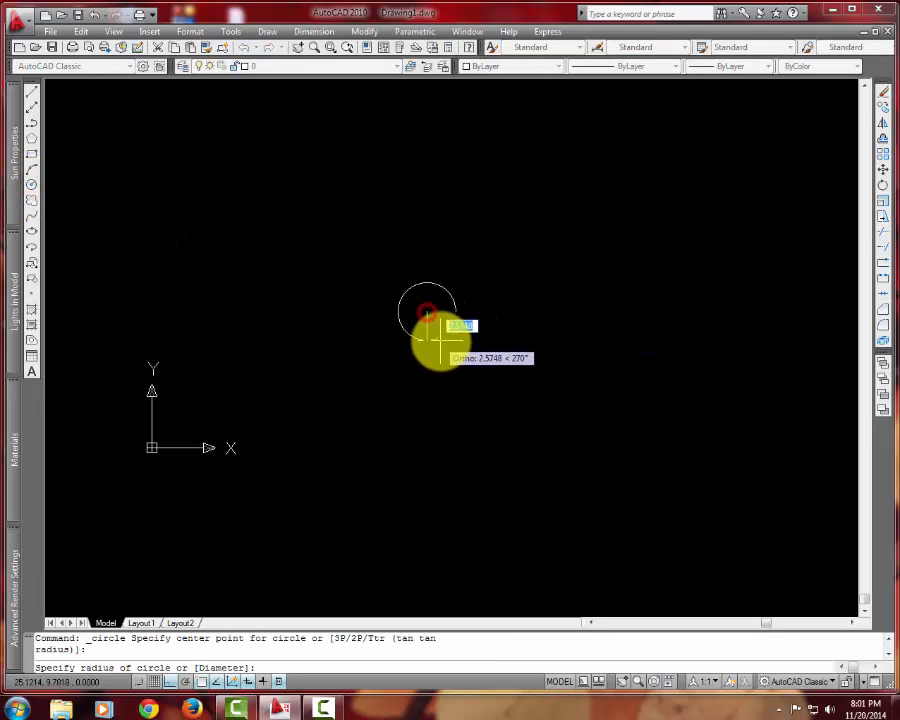
{"action": "left_click", "coordinate": [438, 336]}
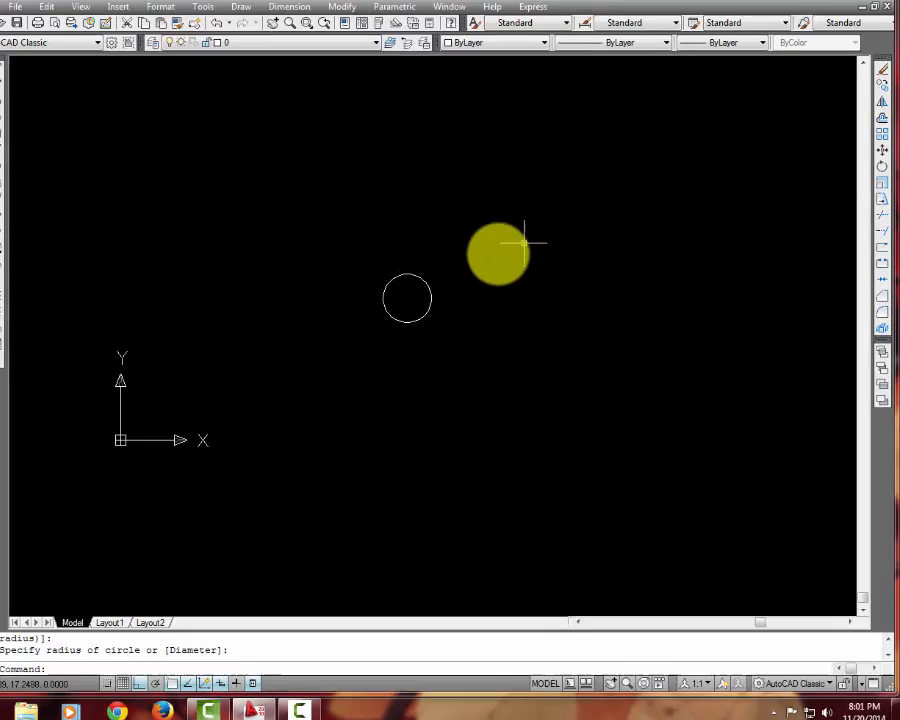
{"action": "scroll", "coordinate": [259, 208], "scroll_direction": "up", "scroll_amount": 2}
{"action": "middle_click_drag", "start_coordinate": [259, 208], "coordinate": [177, 305]}
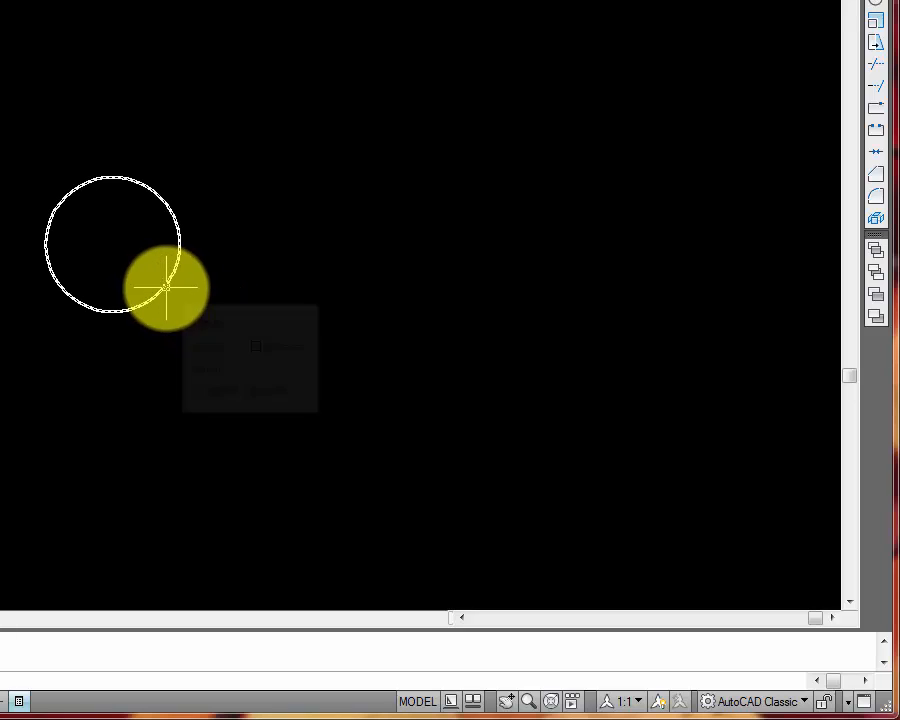
{"action": "left_click", "coordinate": [166, 288]}
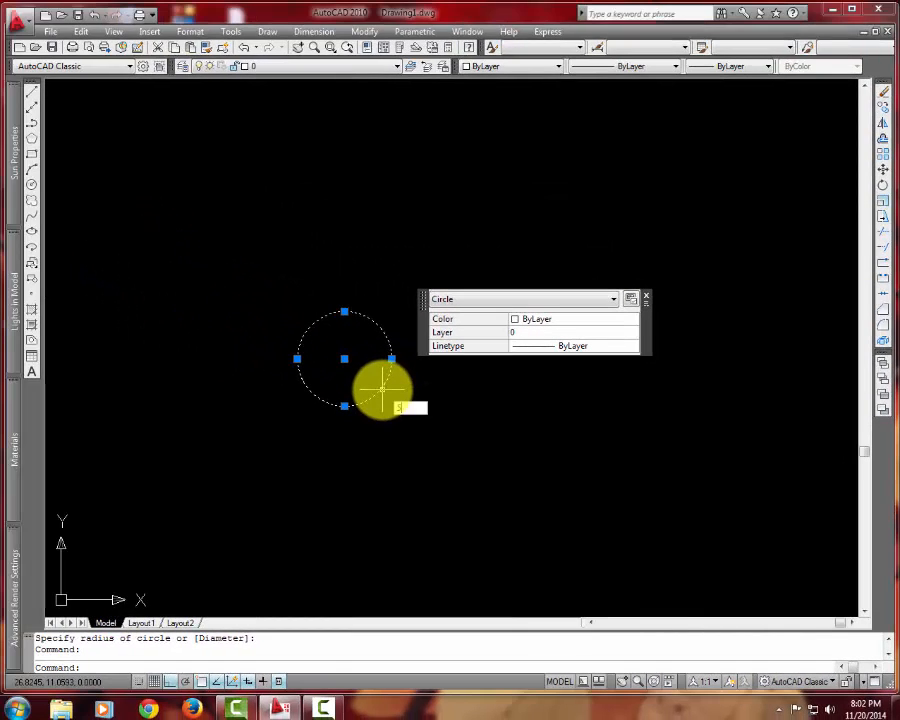
{"action": "key", "text": "Return"}
{"action": "key", "text": "Escape"}
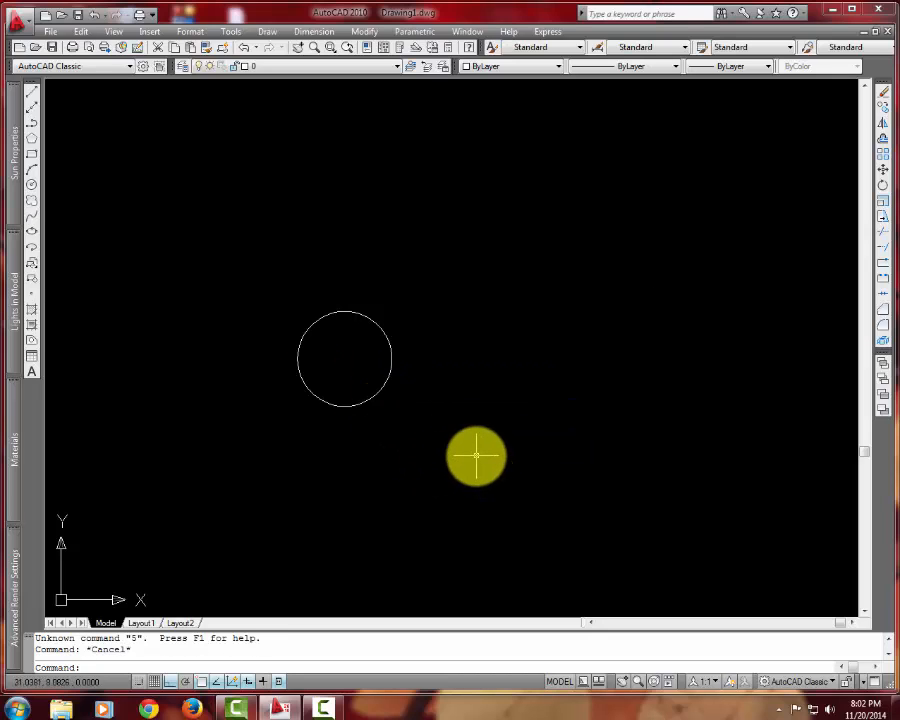
- Set the offset distance to 5 and try to offset the circle inward
{"action": "key", "text": "Return"}
{"action": "type", "text": "5"}
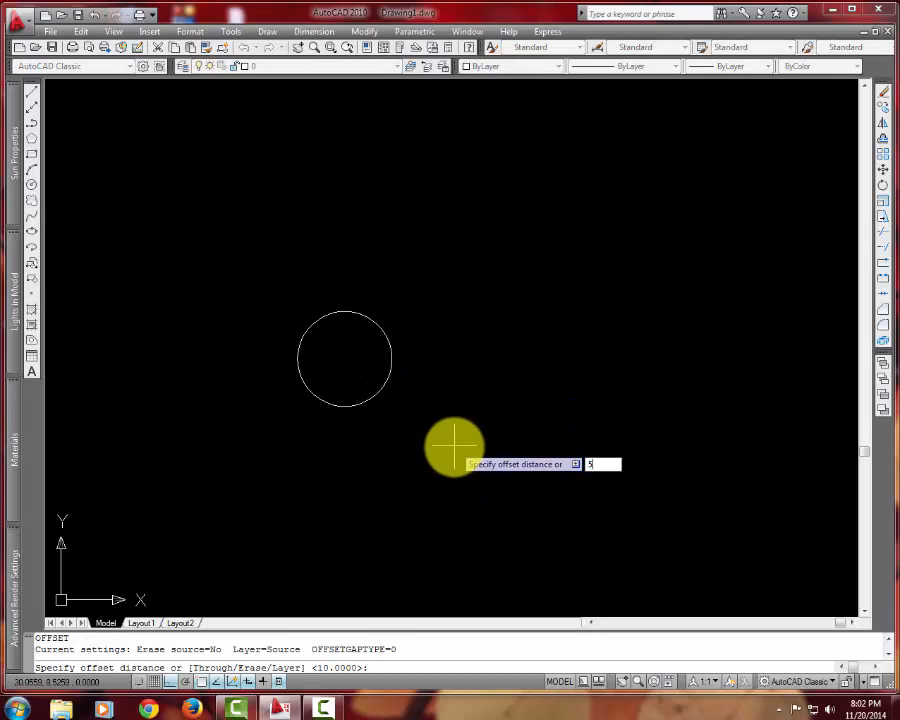
{"action": "key", "text": "Return"}
{"action": "left_click", "coordinate": [376, 399]}
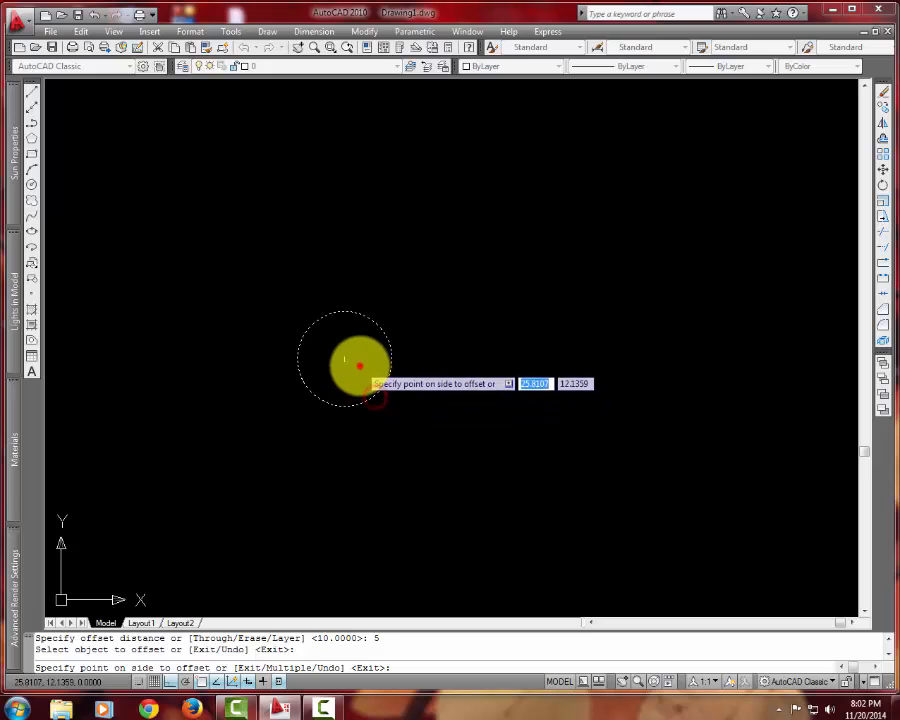
{"action": "left_click", "coordinate": [358, 365]}
- Offset the circle 5 units outward to make a larger concentric circle
{"action": "scroll", "coordinate": [380, 400], "scroll_direction": "up", "scroll_amount": 10}
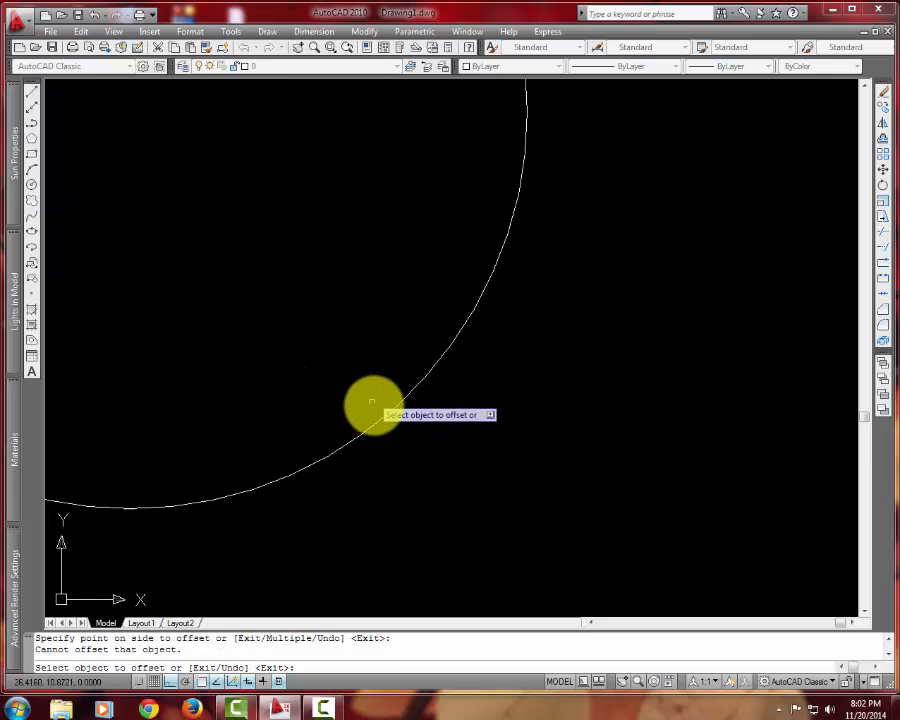
{"action": "left_click", "coordinate": [390, 396]}
{"action": "scroll", "coordinate": [455, 437], "scroll_direction": "down", "scroll_amount": 10}
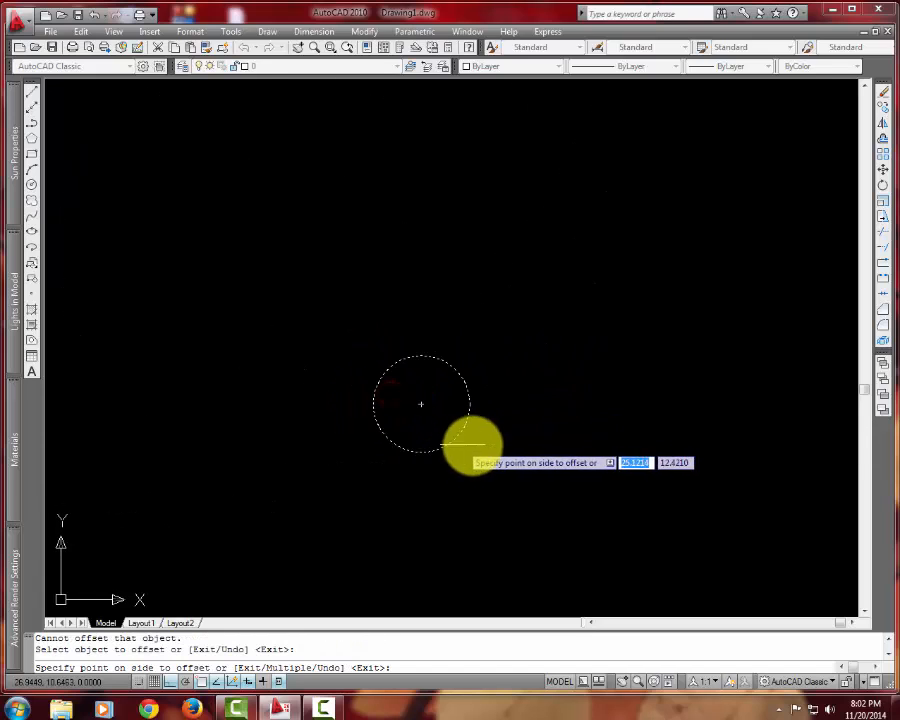
{"action": "left_click", "coordinate": [538, 481]}
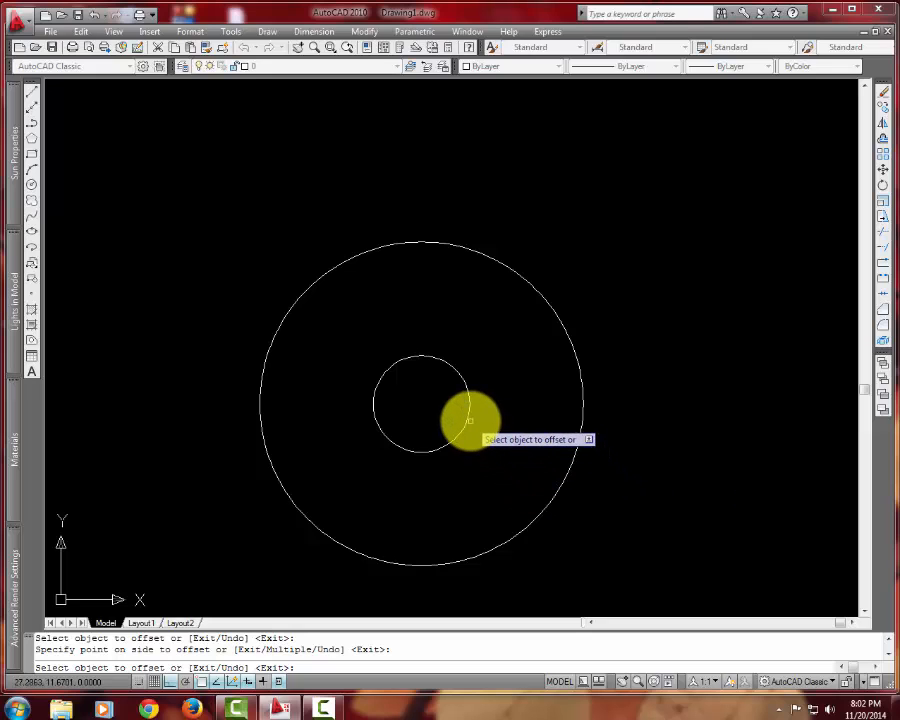
- Offset the outermost circle 5 units outward four more times to build evenly spaced concentric rings, and finish the Offset command
{"action": "left_click", "coordinate": [568, 345]}
{"action": "left_click", "coordinate": [639, 349]}
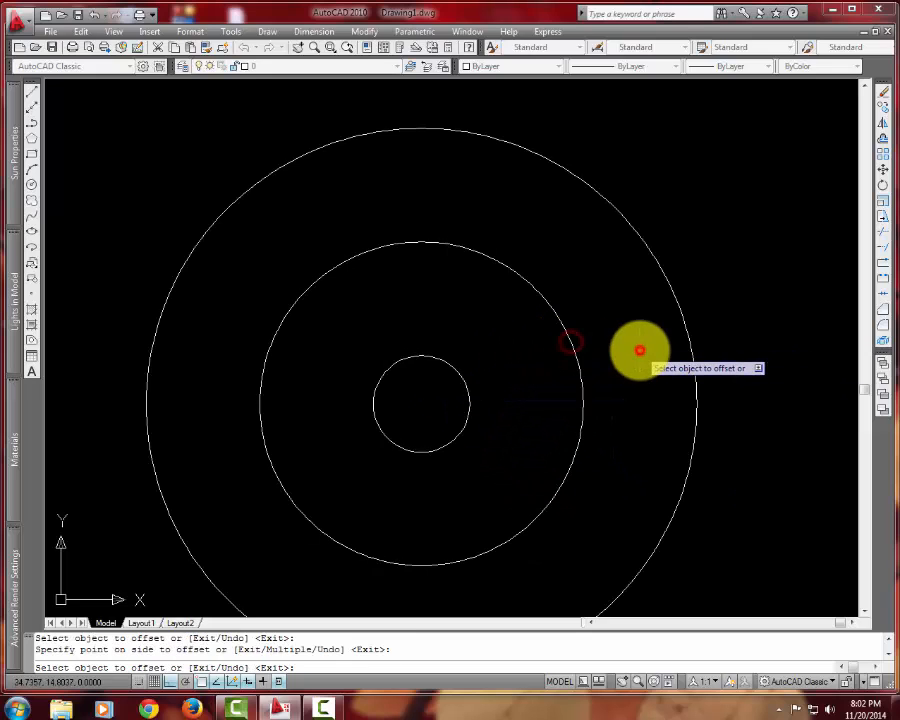
{"action": "left_click", "coordinate": [671, 296]}
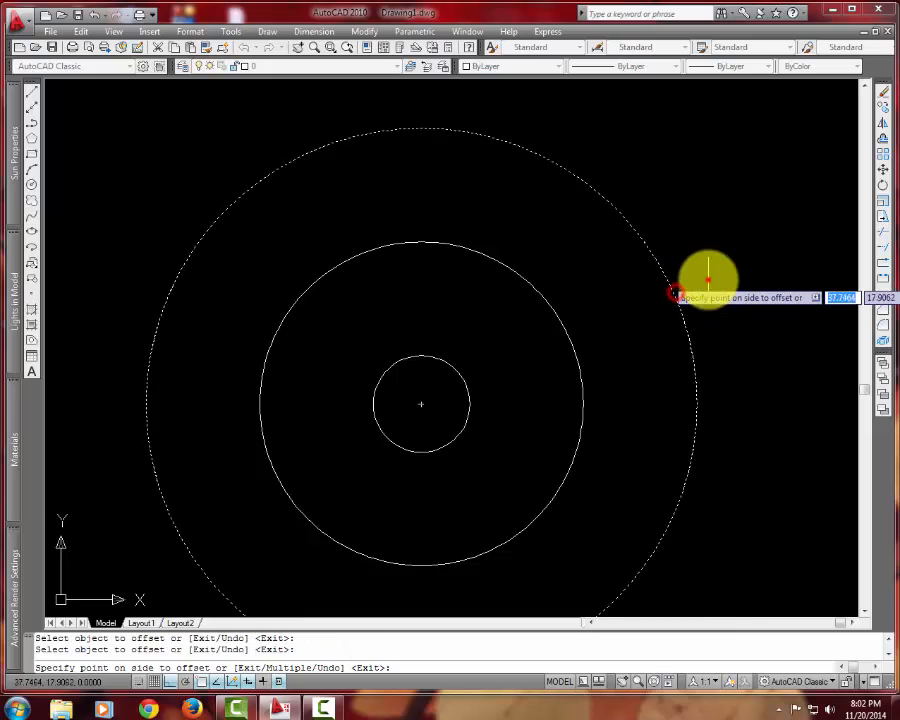
{"action": "left_click", "coordinate": [704, 276]}
{"action": "scroll", "coordinate": [440, 392], "scroll_direction": "down", "scroll_amount": 6}
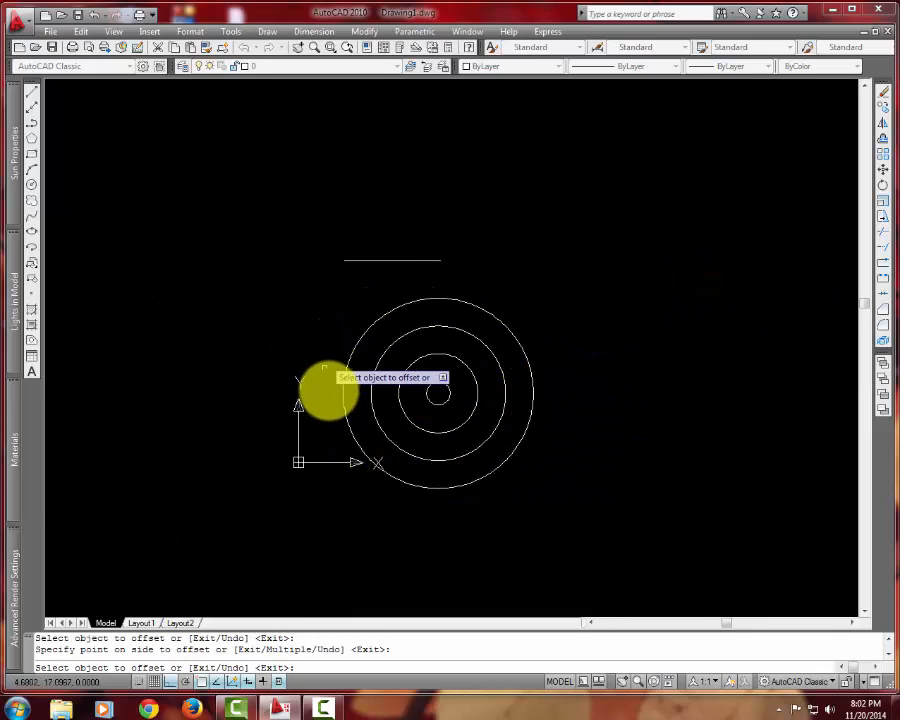
{"action": "left_click", "coordinate": [491, 473]}
{"action": "left_click", "coordinate": [536, 495]}
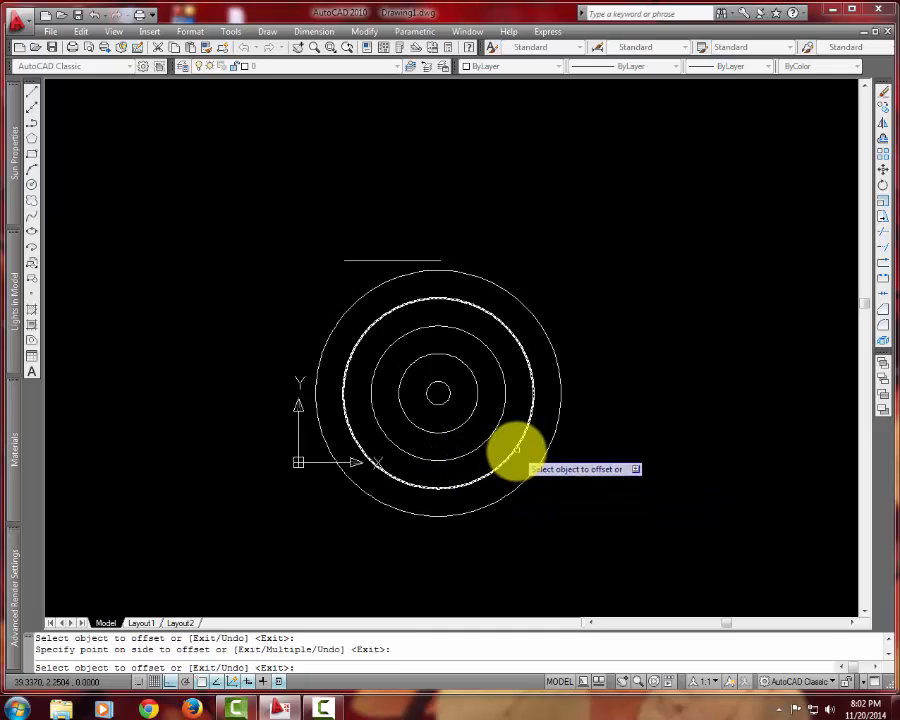
{"action": "left_click", "coordinate": [526, 476]}
{"action": "left_click", "coordinate": [609, 488]}
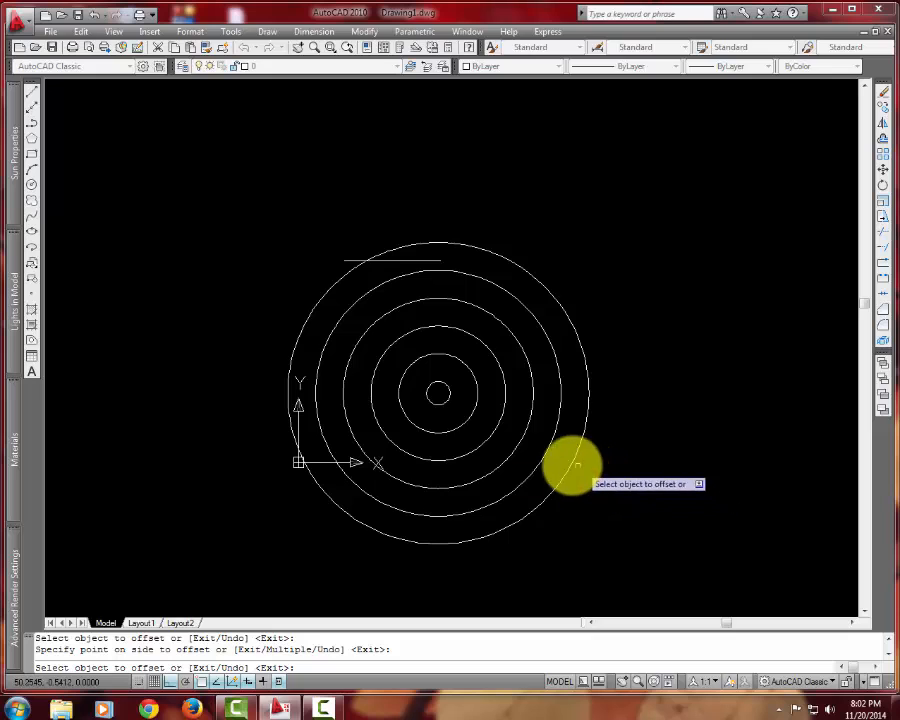
{"action": "right_click", "coordinate": [629, 375]}
{"action": "left_click", "coordinate": [638, 388]}
- Erase all the concentric circles and the remaining horizontal line using a crossing selection
{"action": "left_click", "coordinate": [660, 508]}
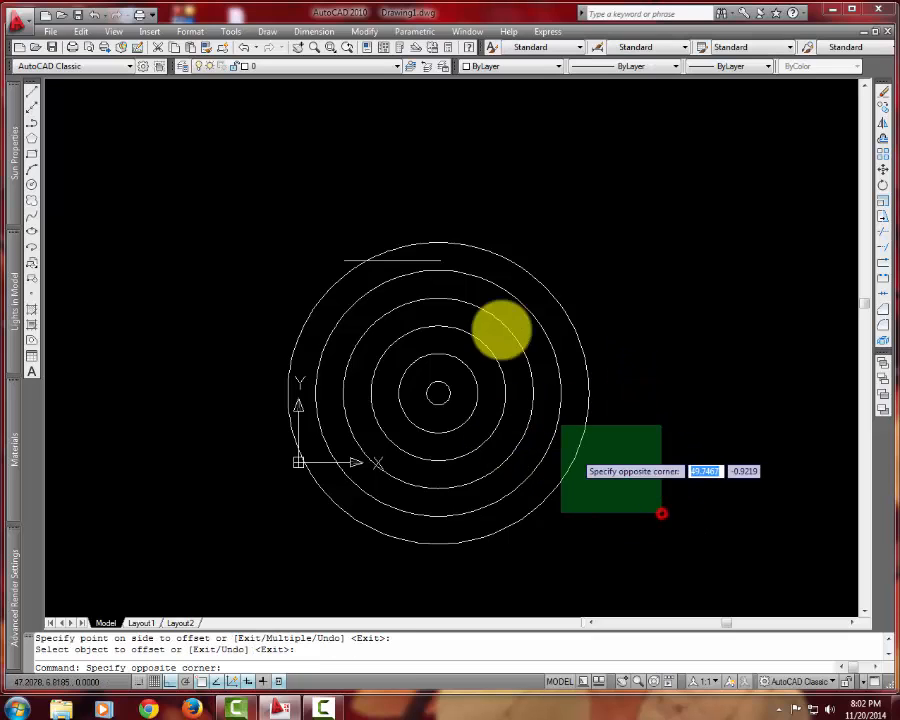
{"action": "left_click", "coordinate": [360, 214]}
{"action": "key", "text": "Delete"}
- Draw a wide, low rectangle by two opposite corners in the middle of the empty drawing area
{"action": "scroll", "coordinate": [367, 362], "scroll_direction": "up", "scroll_amount": 3}
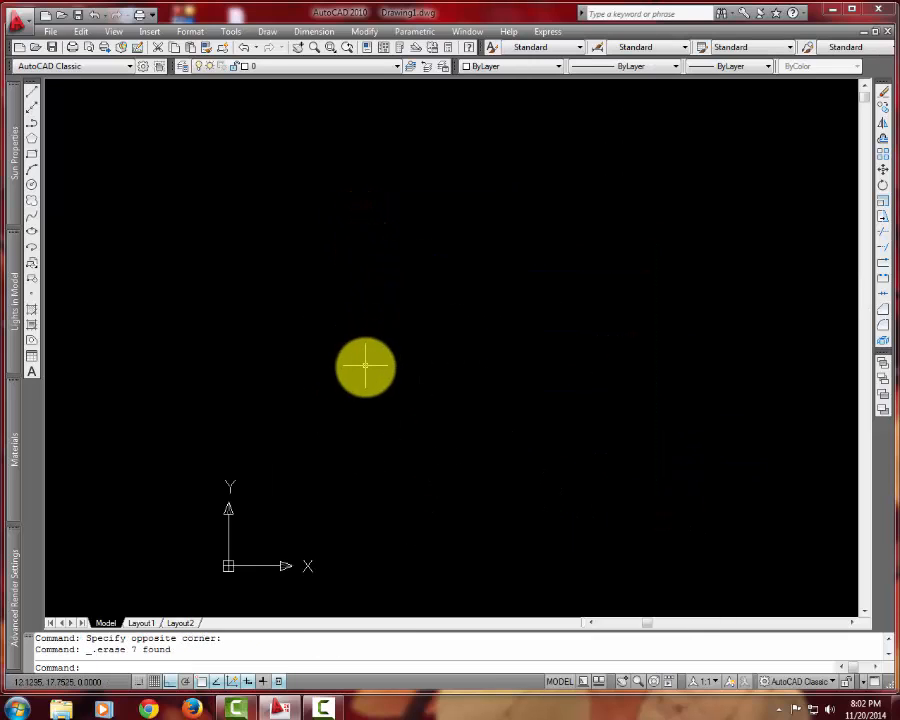
{"action": "middle_click_drag", "start_coordinate": [351, 376], "coordinate": [273, 348]}
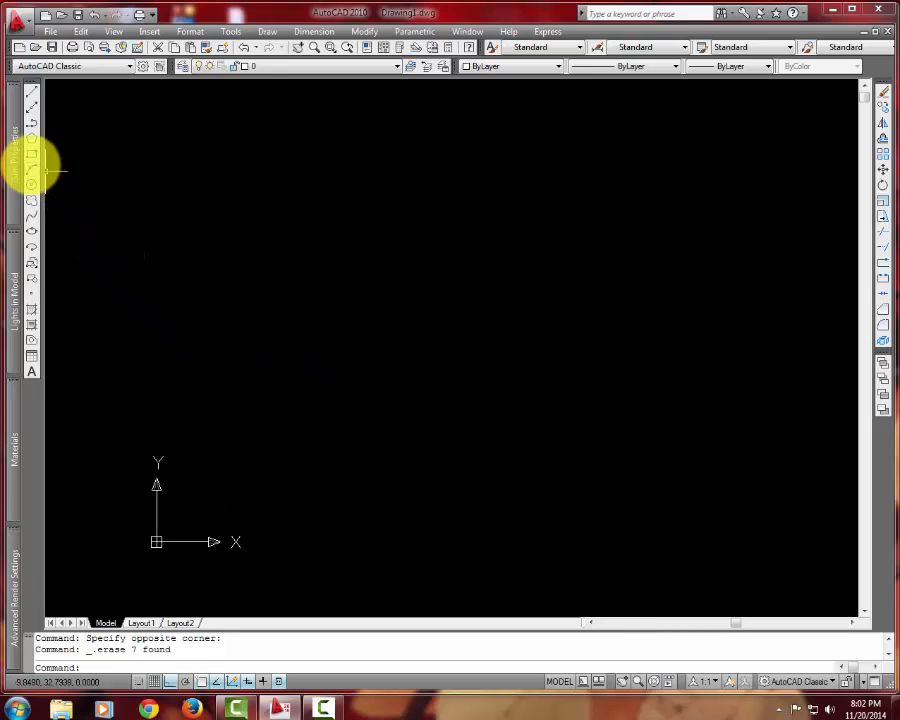
{"action": "left_click", "coordinate": [27, 153]}
{"action": "left_click", "coordinate": [310, 237]}
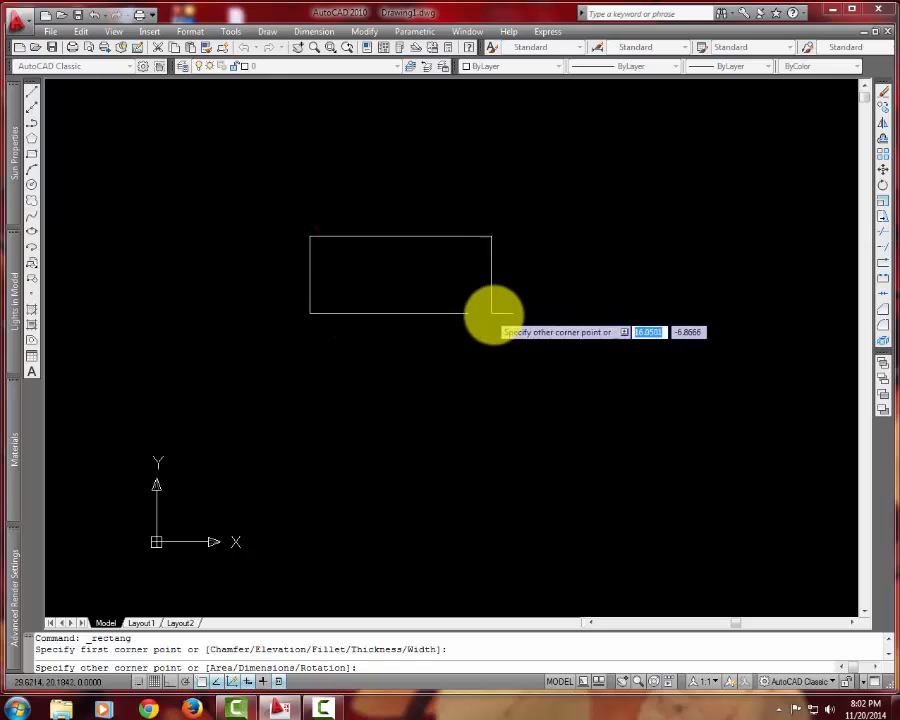
{"action": "left_click", "coordinate": [533, 302]}
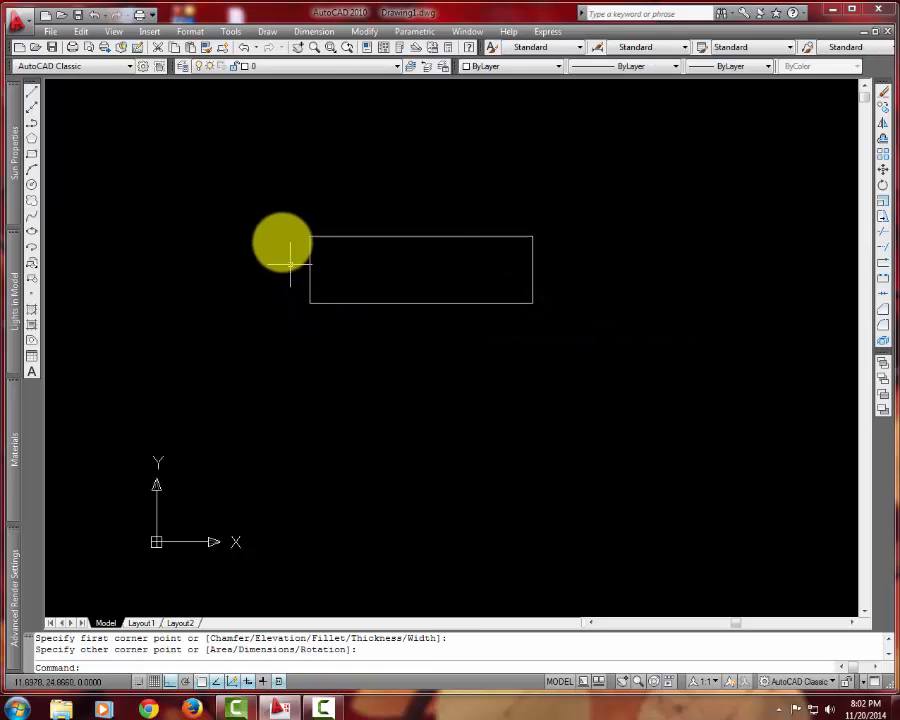
{"action": "left_click", "coordinate": [282, 211]}
{"action": "left_click", "coordinate": [560, 333]}
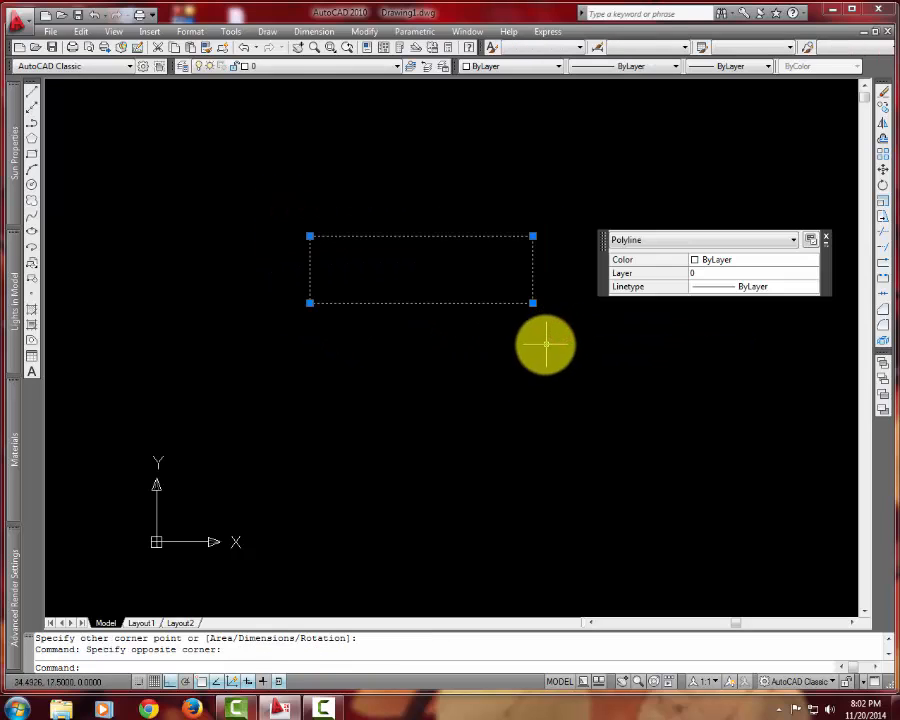
{"action": "key", "text": "Escape"}
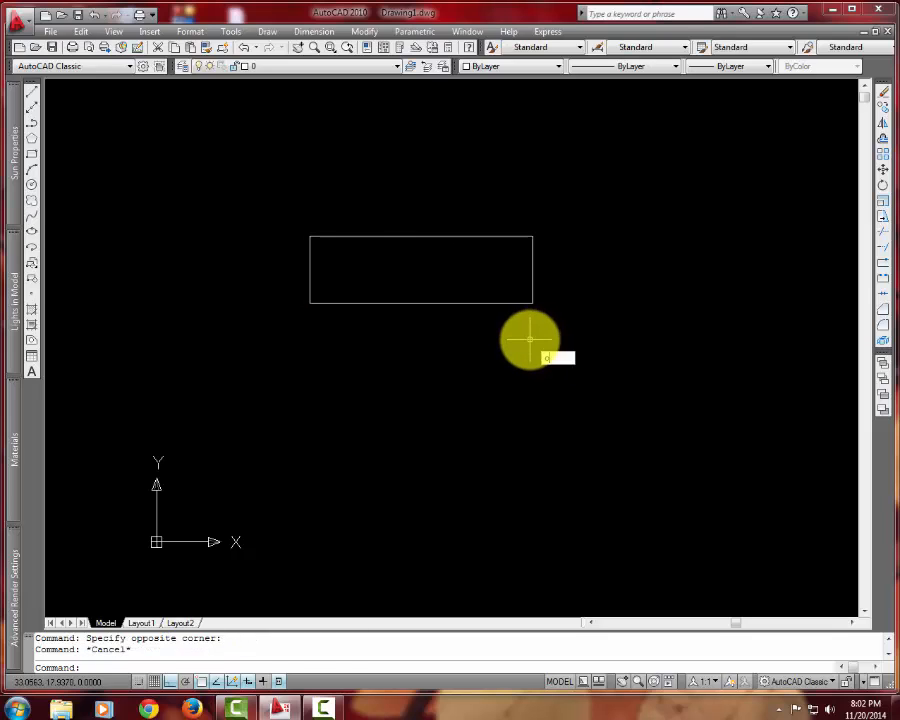
- Offset the rectangle outward by a distance of 5 to make a larger surrounding rectangle
{"action": "type", "text": "o"}
{"action": "key", "text": "Return"}
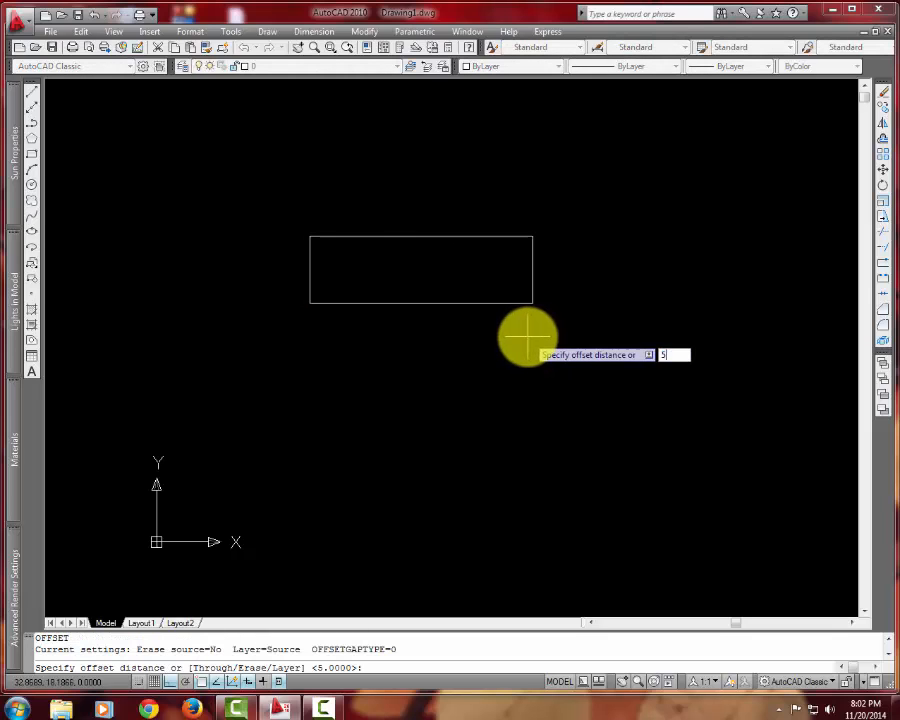
{"action": "type", "text": "5"}
{"action": "key", "text": "Return"}
{"action": "left_click", "coordinate": [251, 188]}
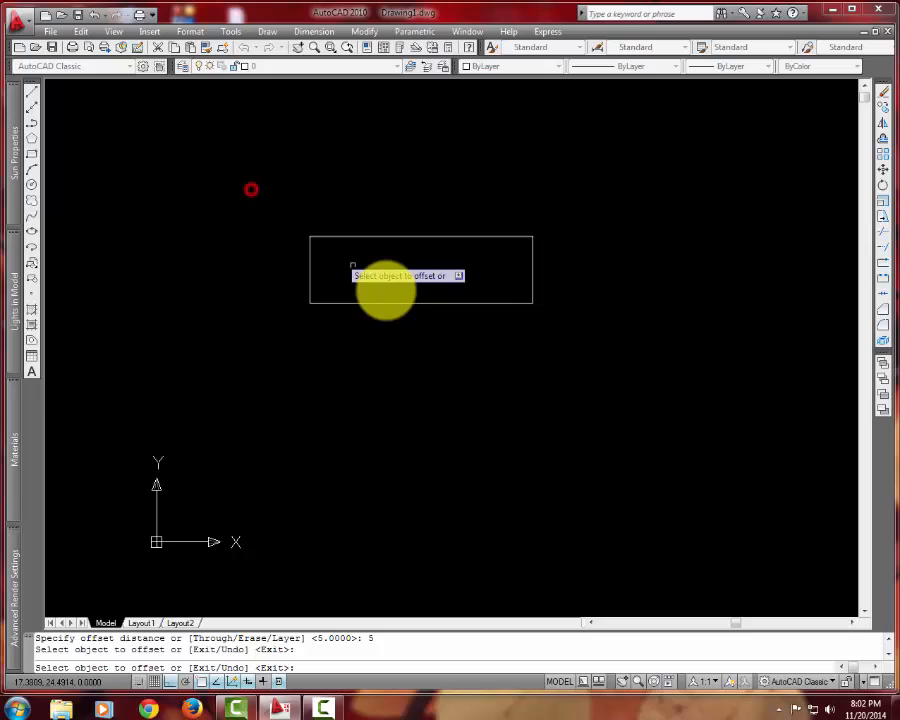
{"action": "left_click", "coordinate": [409, 303]}
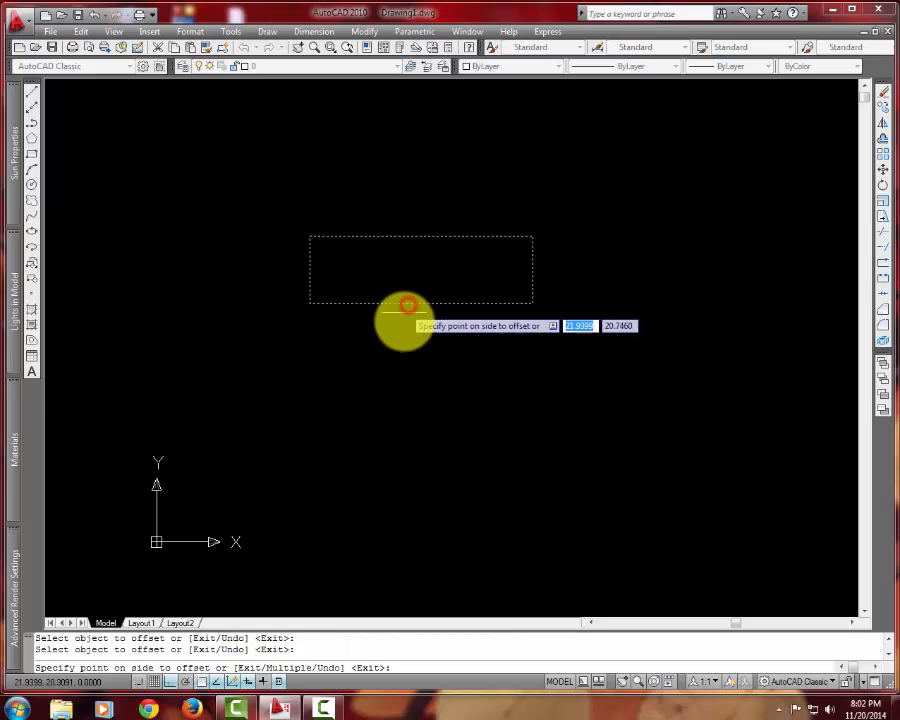
{"action": "left_click", "coordinate": [410, 407]}
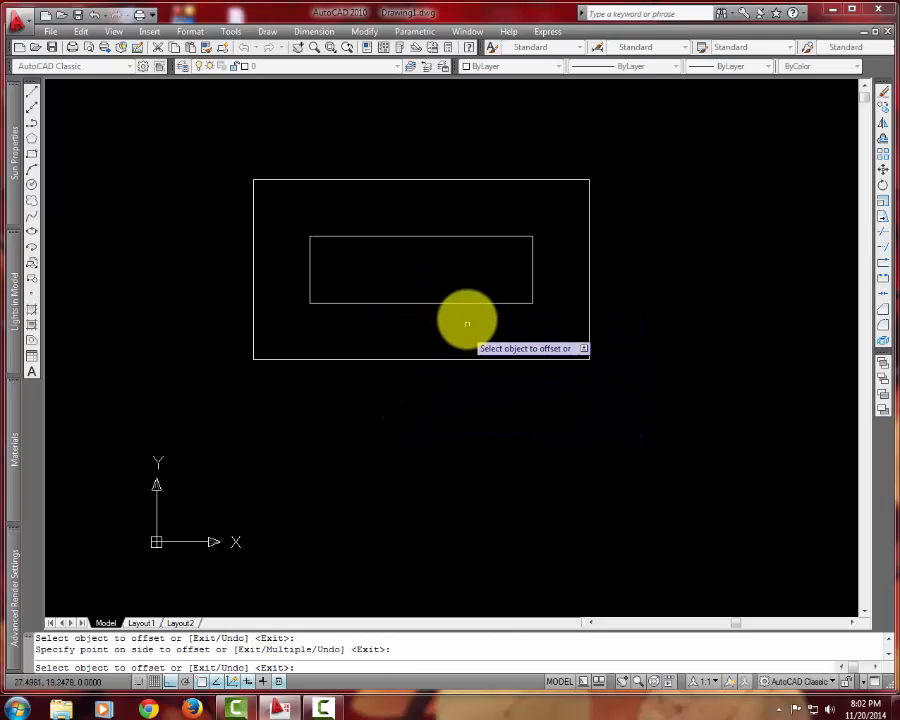
- Offset the outermost rectangle 5 units outward three more times and finish the Offset command
{"action": "left_click", "coordinate": [453, 360]}
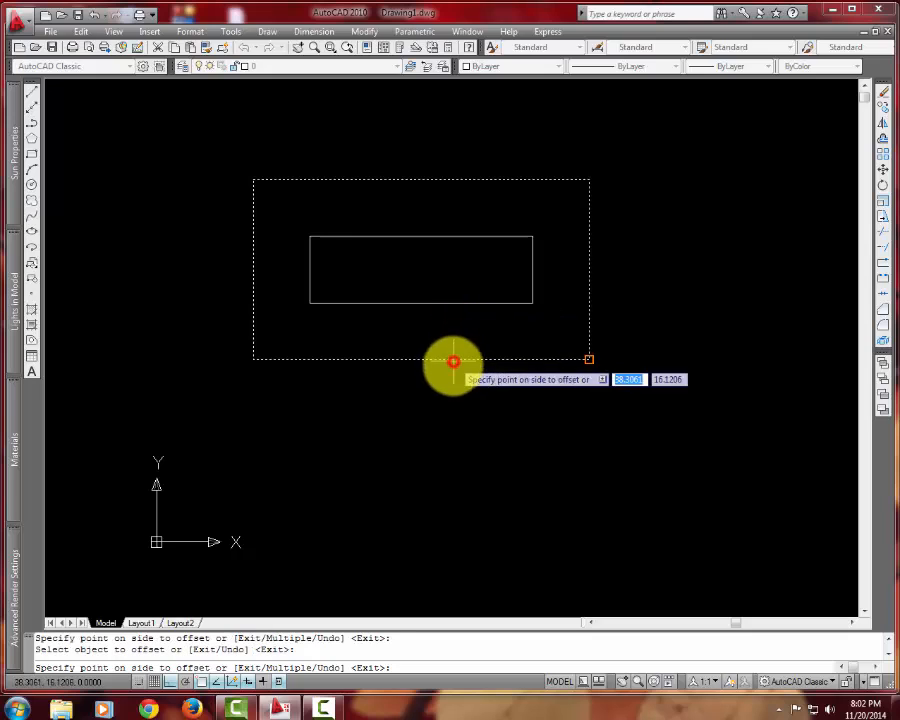
{"action": "left_click", "coordinate": [467, 442]}
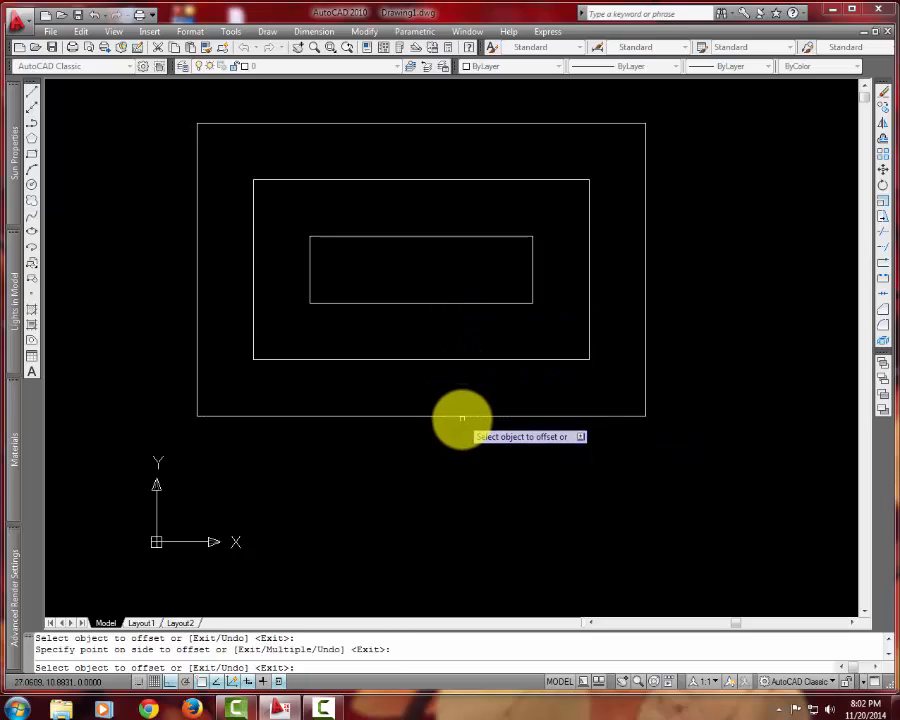
{"action": "left_click", "coordinate": [461, 417]}
{"action": "left_click", "coordinate": [455, 417]}
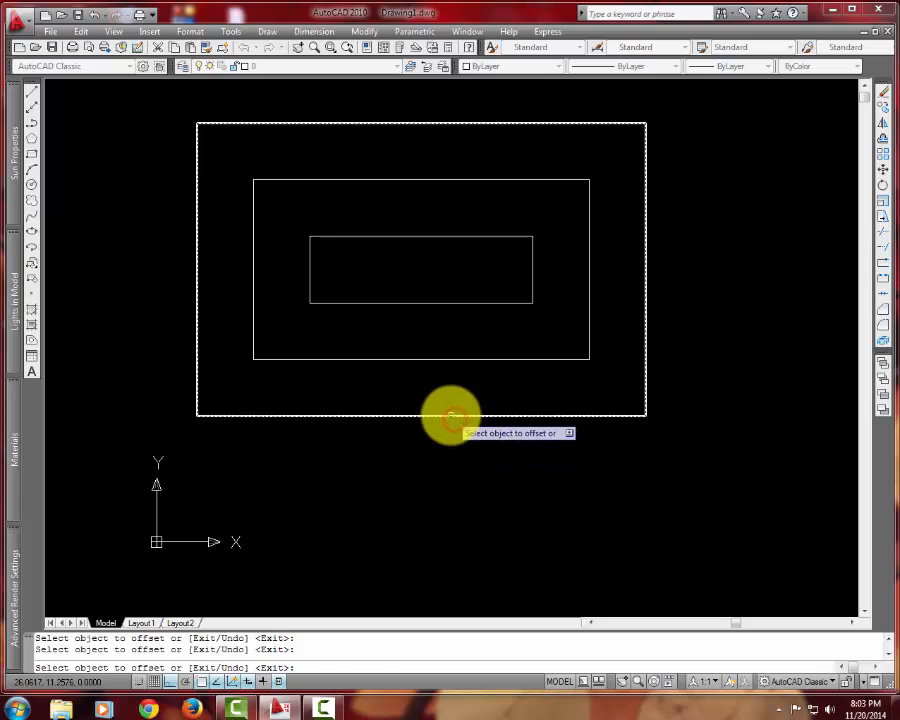
{"action": "left_click", "coordinate": [458, 476]}
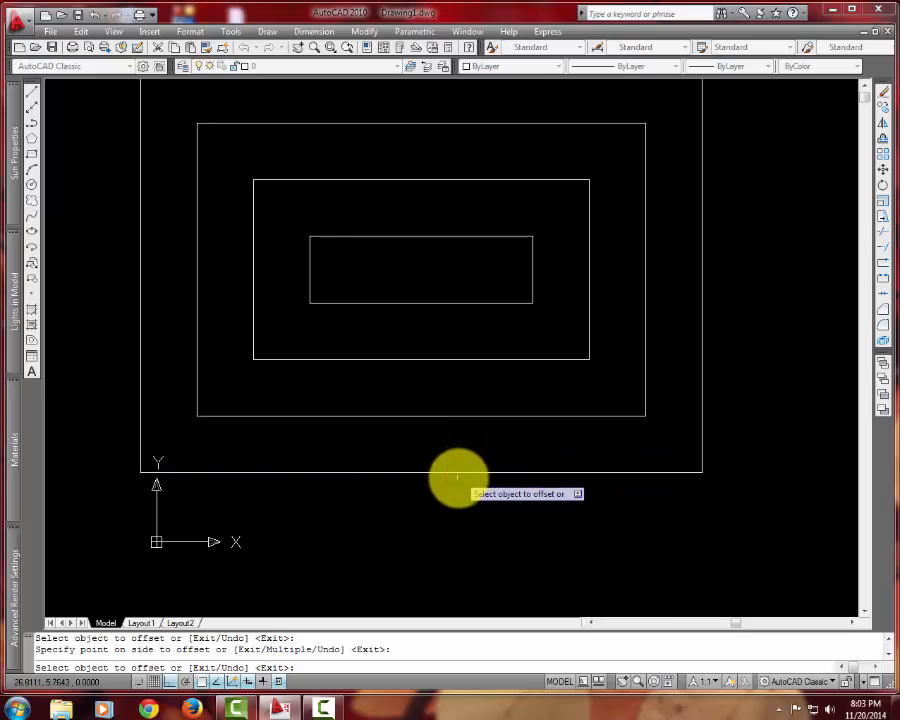
{"action": "scroll", "coordinate": [427, 477], "scroll_direction": "down", "scroll_amount": 3}
{"action": "left_click", "coordinate": [444, 474]}
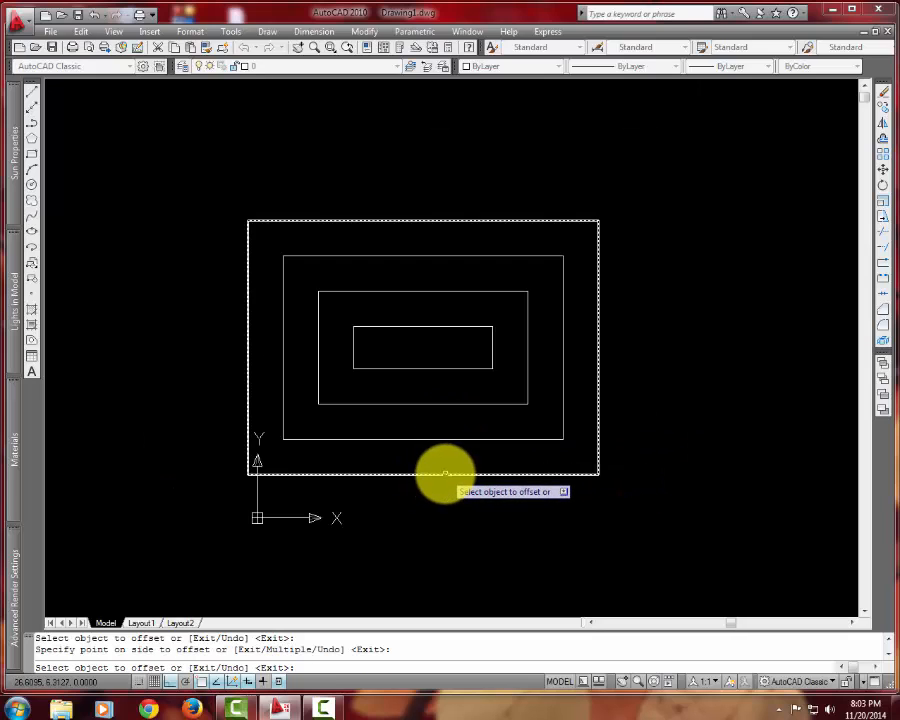
{"action": "left_click", "coordinate": [441, 514]}
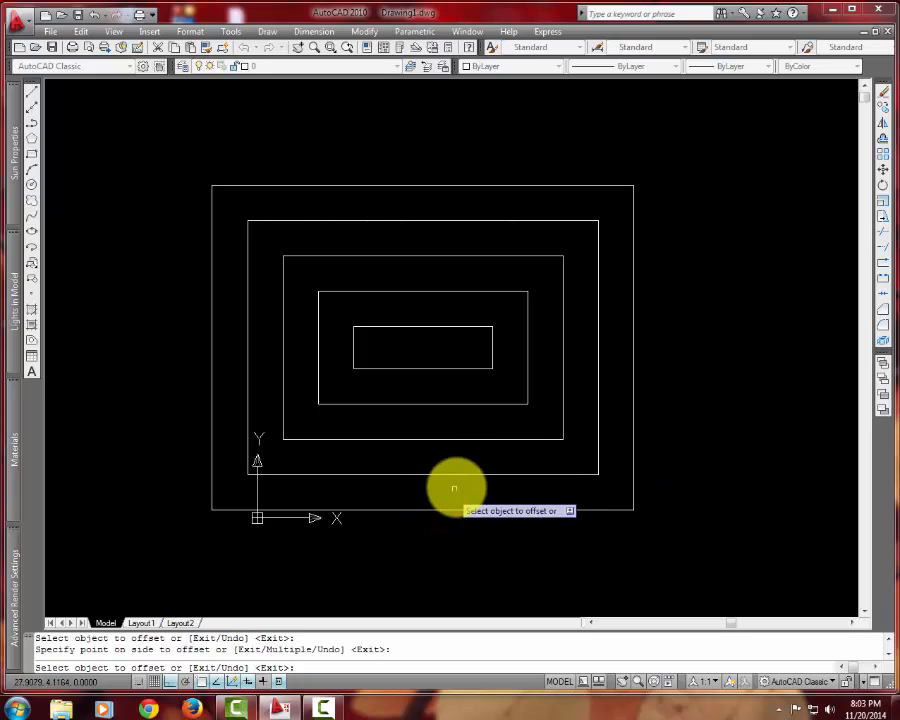
{"action": "right_click", "coordinate": [667, 364]}
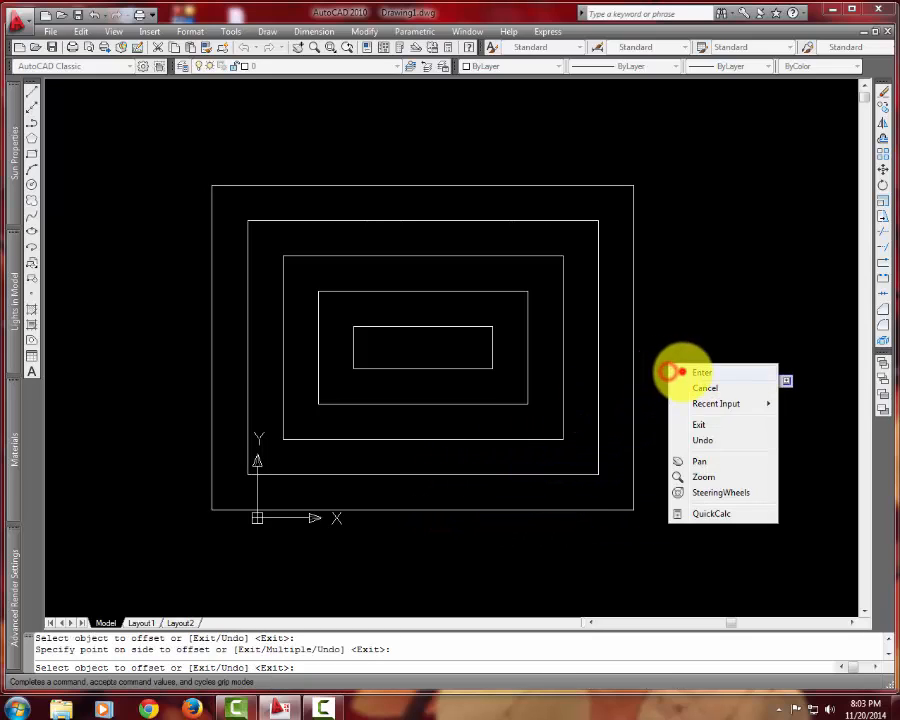
{"action": "left_click", "coordinate": [682, 372]}
- Erase all five nested rectangles using a crossing selection
{"action": "scroll", "coordinate": [520, 472], "scroll_direction": "up", "scroll_amount": 6}
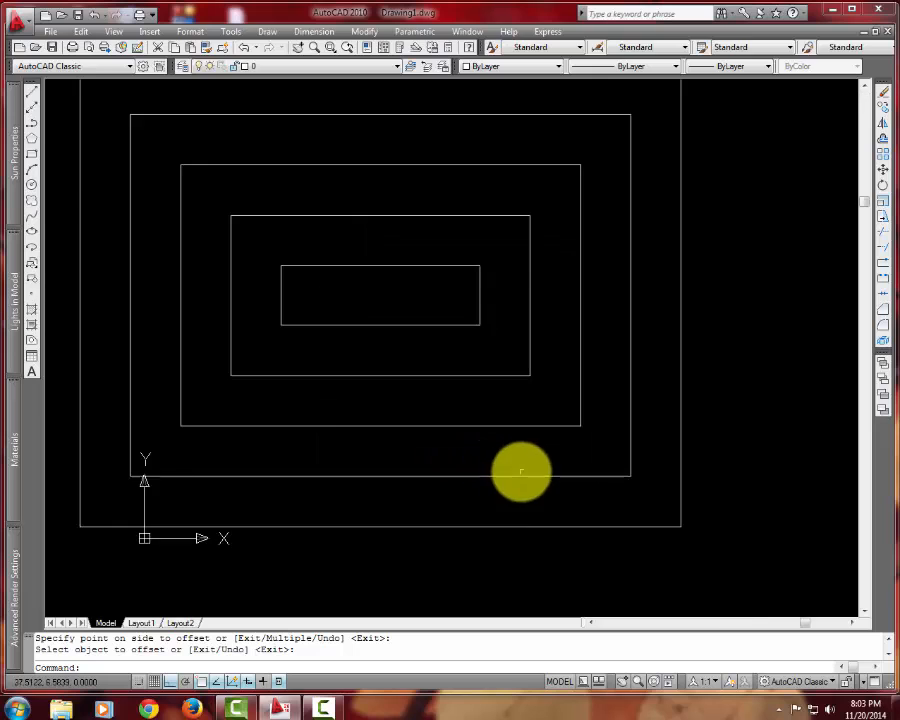
{"action": "scroll", "coordinate": [378, 446], "scroll_direction": "down", "scroll_amount": 4}
{"action": "scroll", "coordinate": [378, 446], "scroll_direction": "down", "scroll_amount": 2}
{"action": "left_click", "coordinate": [564, 503]}
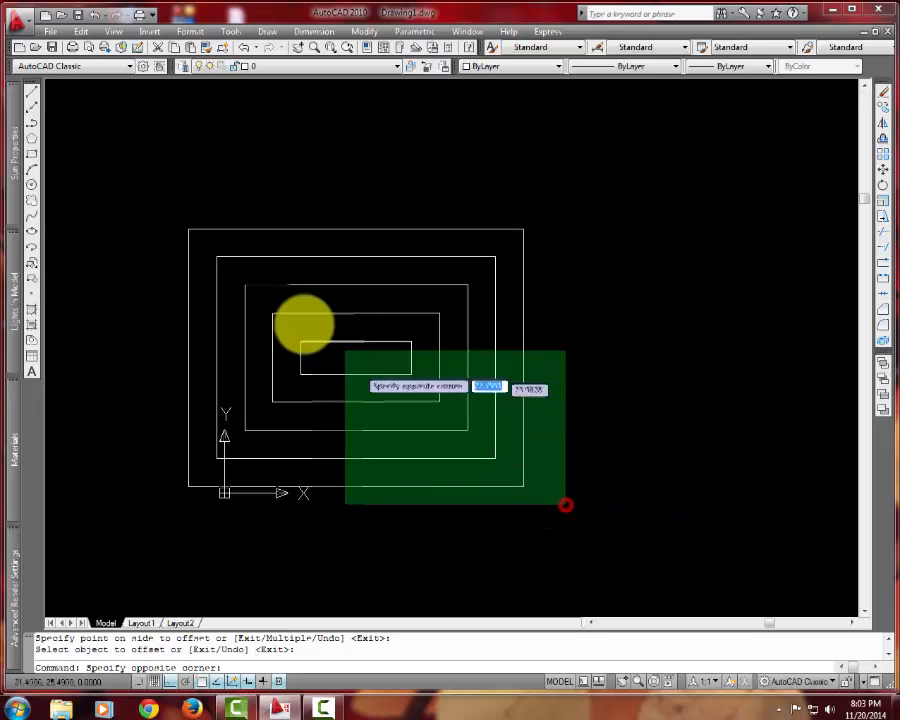
{"action": "left_click", "coordinate": [148, 196]}
{"action": "key", "text": "Delete"}
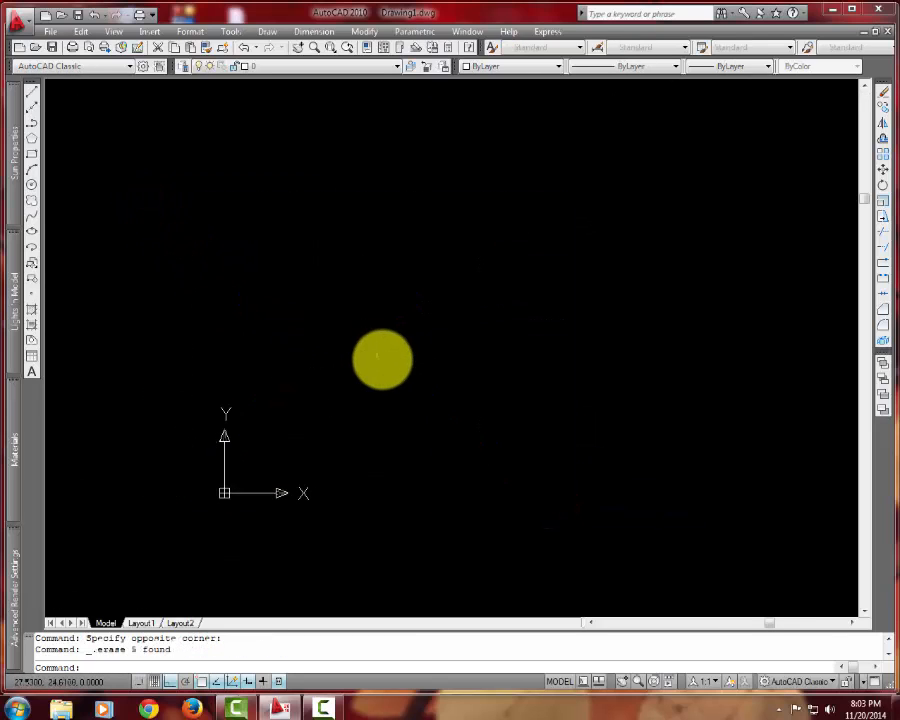
- Draw a horizontal ellipse in the middle of the drawing area from its vertical short axis and the other axis distance
{"action": "scroll", "coordinate": [418, 398], "scroll_direction": "up", "scroll_amount": 5}
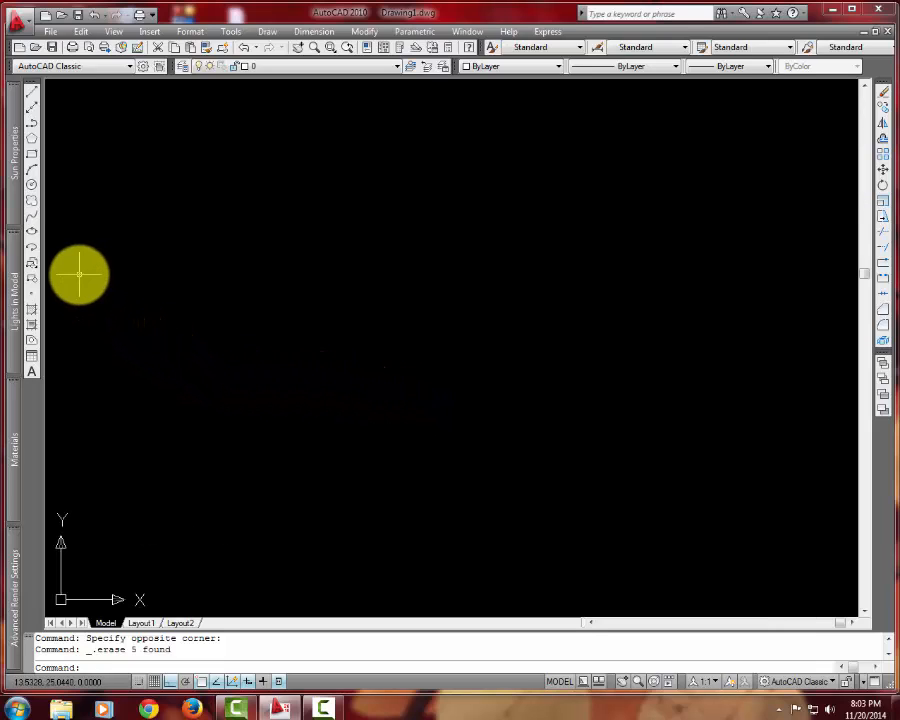
{"action": "left_click", "coordinate": [32, 232]}
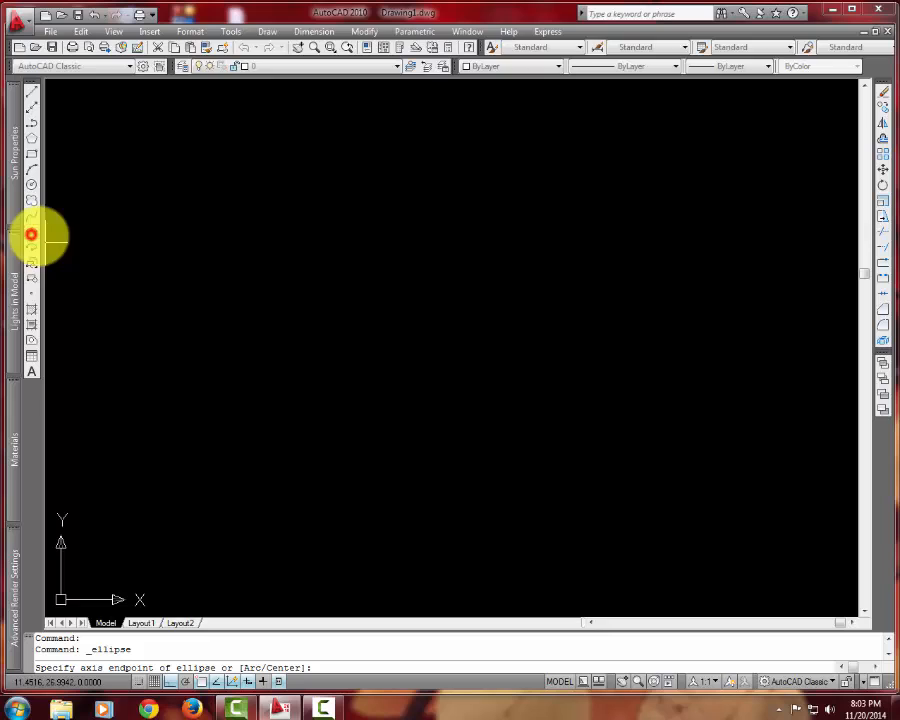
{"action": "left_click", "coordinate": [381, 295]}
{"action": "left_click", "coordinate": [490, 409]}
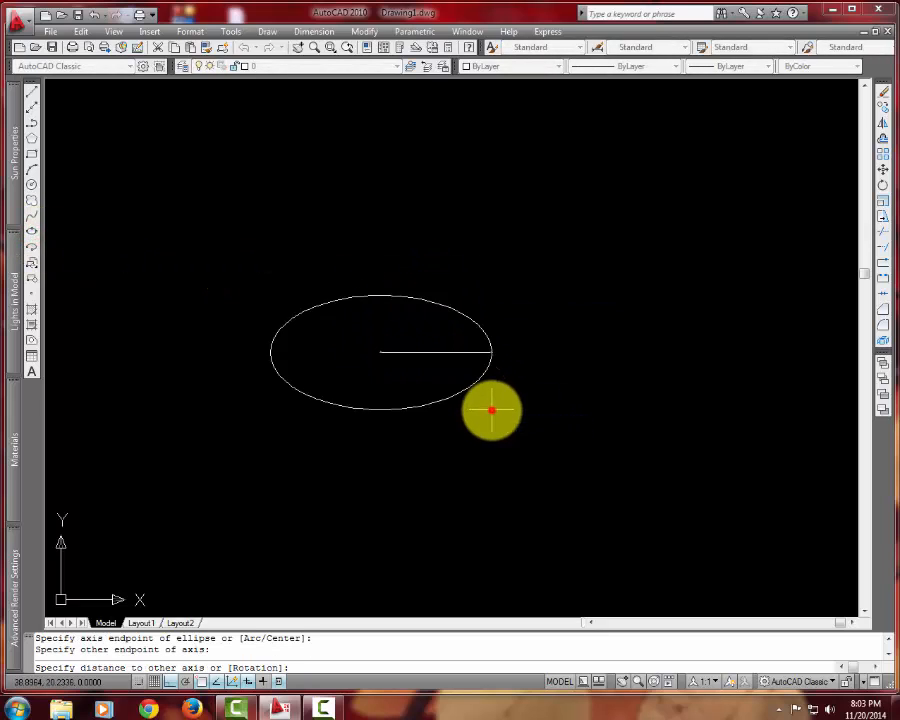
{"action": "left_click", "coordinate": [490, 409]}
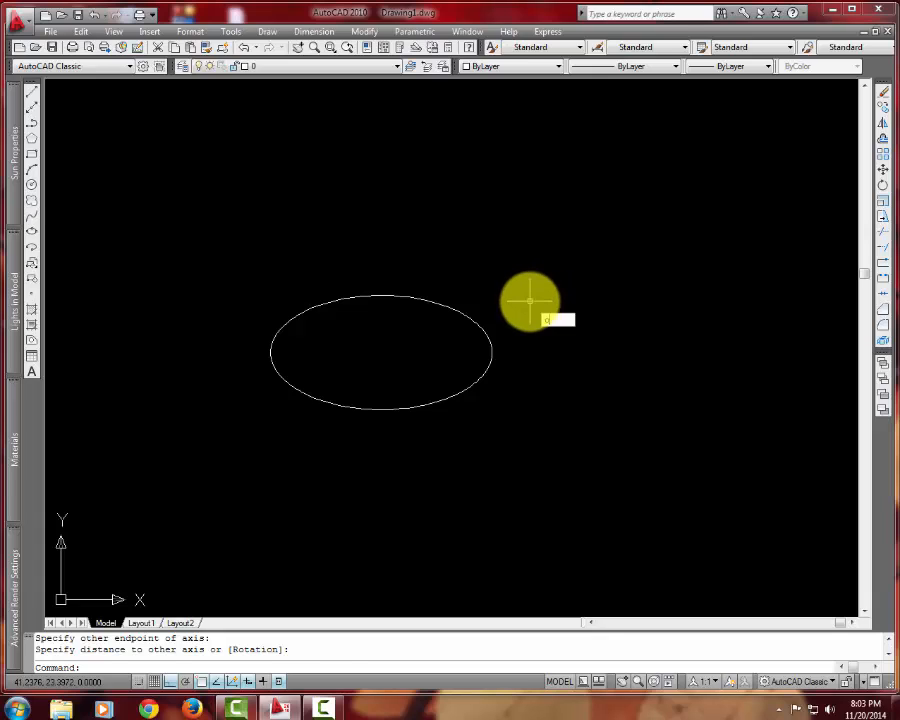
- Offset the ellipse outward by a distance of 5
{"action": "type", "text": "o"}
{"action": "key", "text": "Return"}
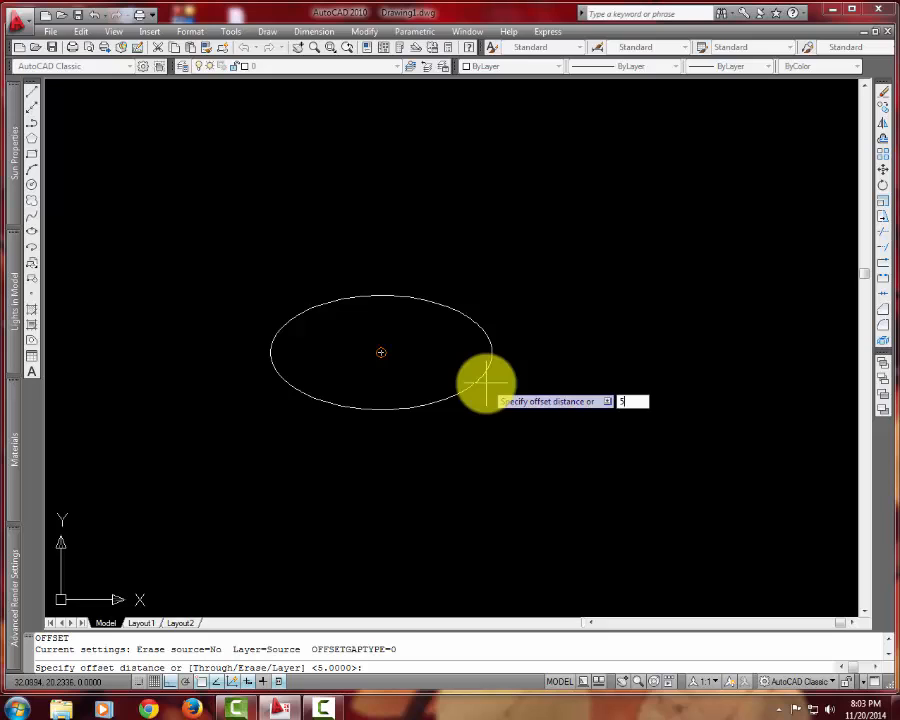
{"action": "key", "text": "Return"}
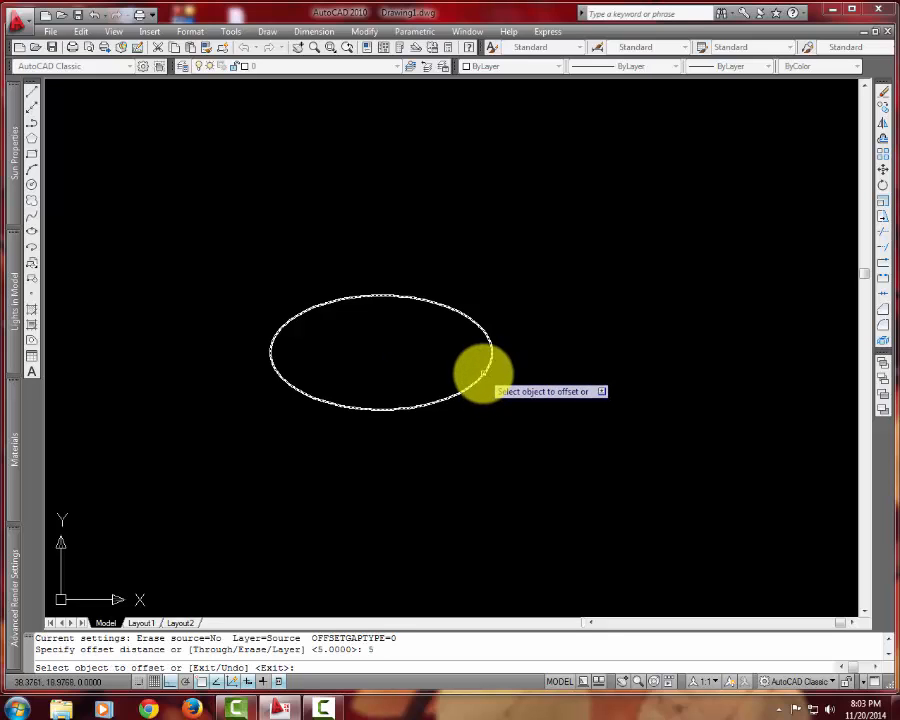
{"action": "left_click", "coordinate": [483, 374]}
{"action": "left_click", "coordinate": [569, 417]}
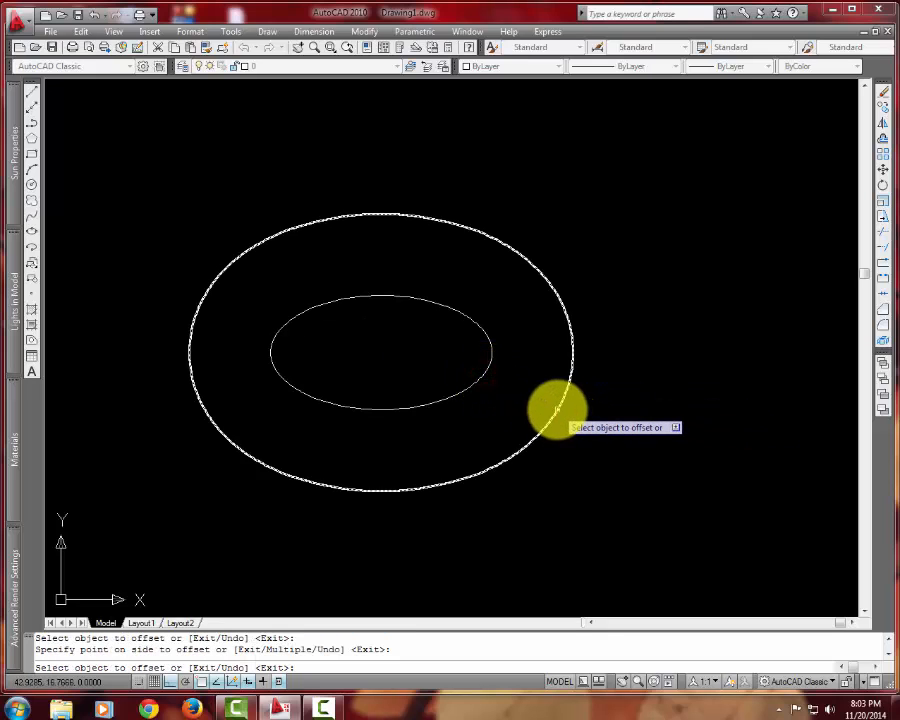
- Offset the outermost ellipse curve 5 units outward two more times and finish the Offset command
{"action": "left_click", "coordinate": [557, 411]}
{"action": "left_click", "coordinate": [606, 442]}
{"action": "left_click", "coordinate": [626, 459]}
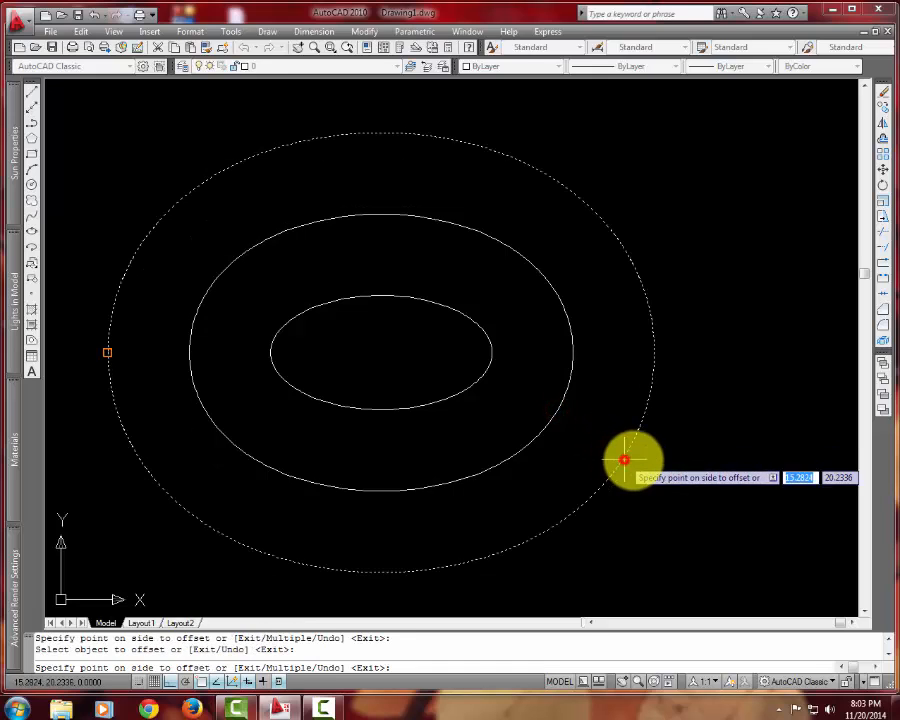
{"action": "left_click", "coordinate": [644, 464]}
{"action": "scroll", "coordinate": [572, 436], "scroll_direction": "down", "scroll_amount": 3}
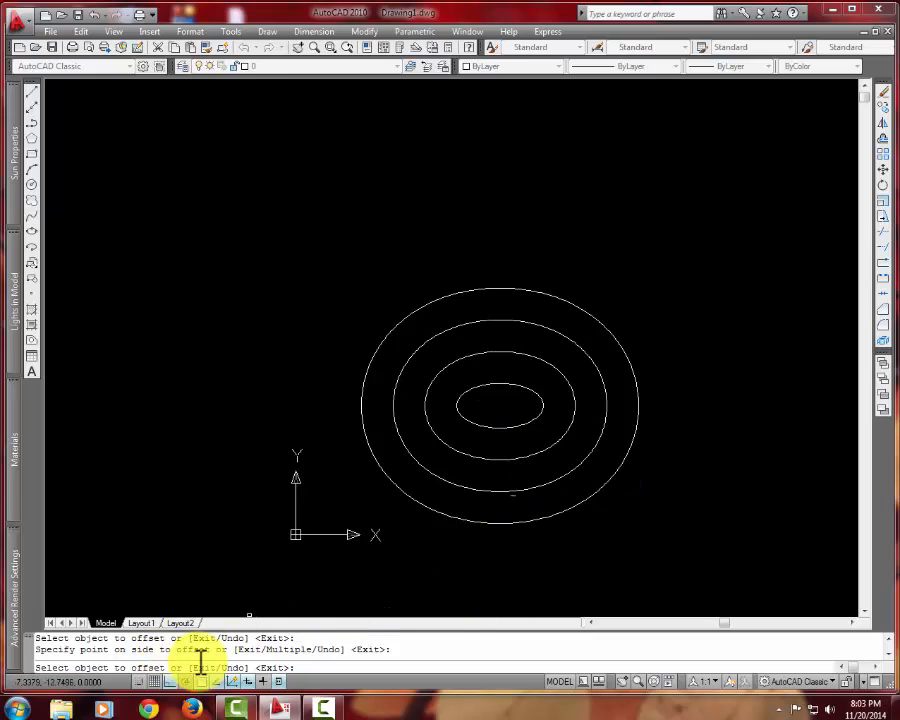
{"action": "scroll", "coordinate": [508, 488], "scroll_direction": "up", "scroll_amount": 5}
{"action": "scroll", "coordinate": [370, 490], "scroll_direction": "down", "scroll_amount": 3}
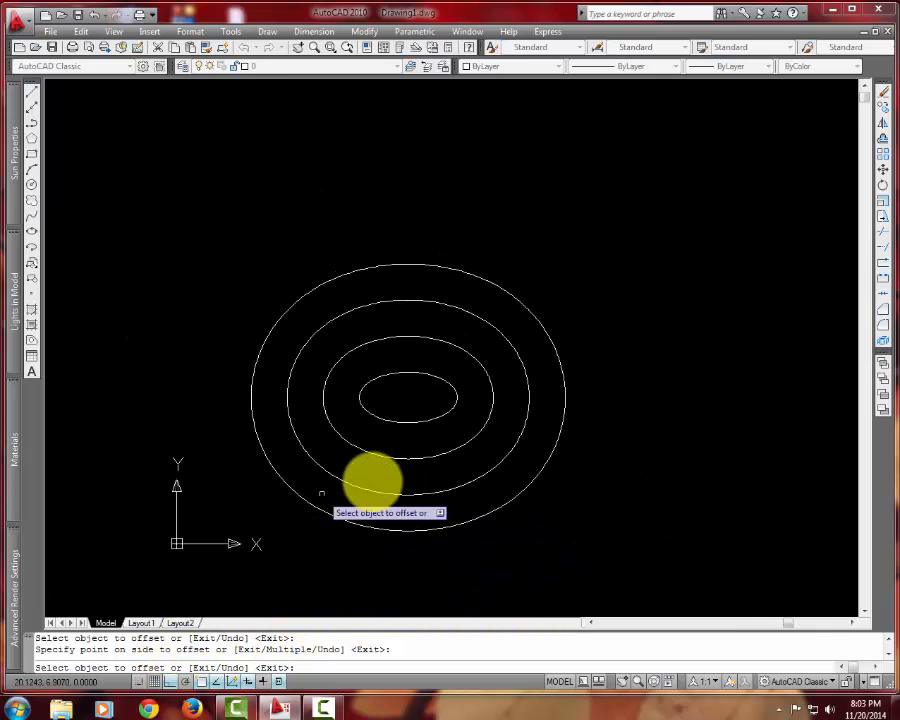
{"action": "right_click", "coordinate": [566, 516]}
{"action": "left_click", "coordinate": [572, 522]}
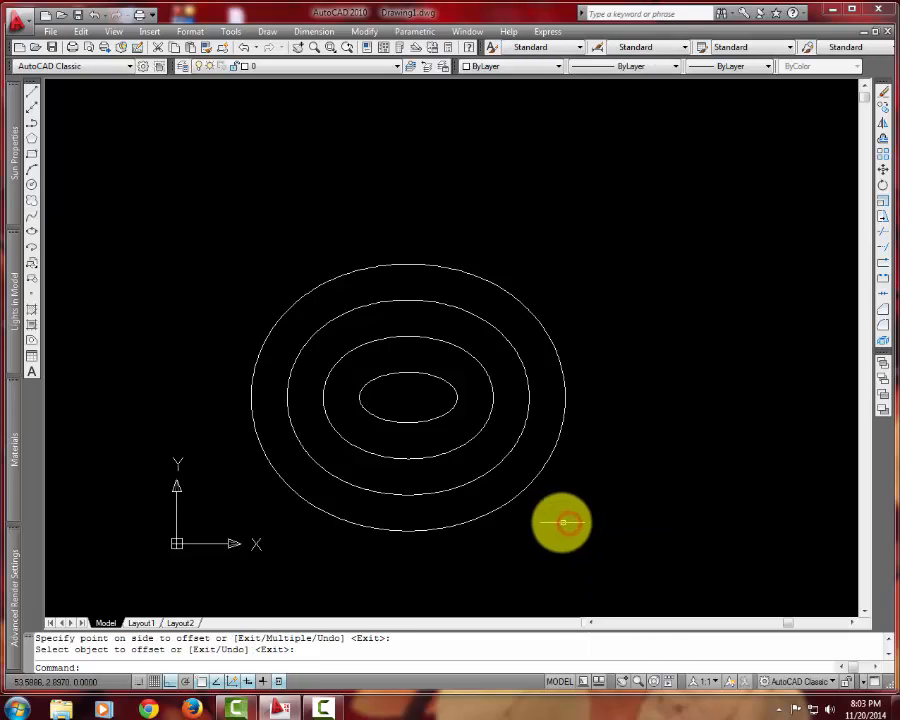
{"action": "scroll", "coordinate": [570, 505], "scroll_direction": "up", "scroll_amount": 2}
{"action": "middle_click_drag", "start_coordinate": [570, 500], "coordinate": [504, 502]}
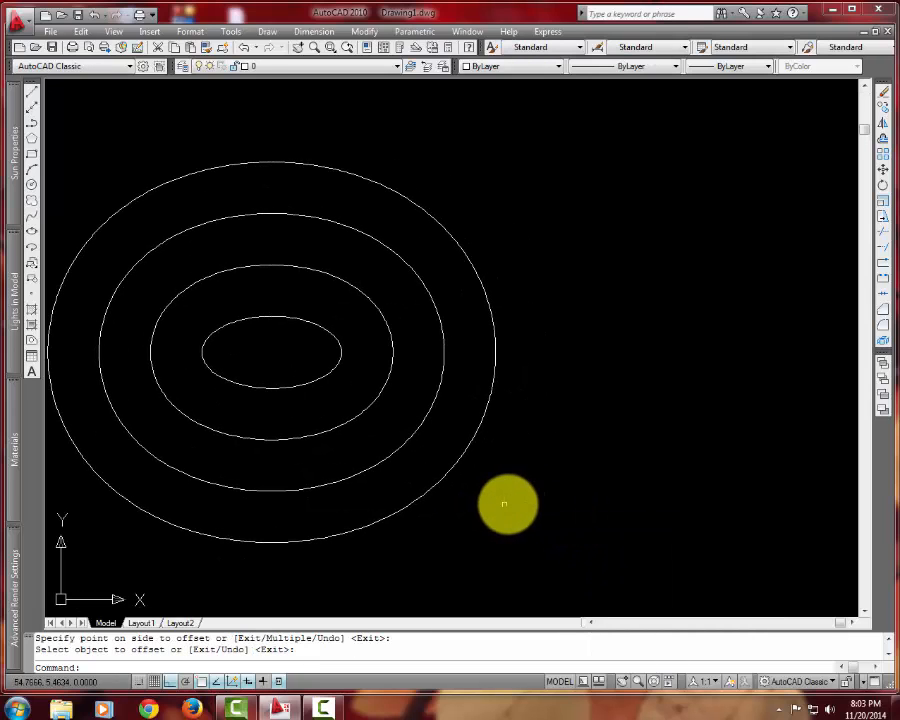
{"action": "scroll", "coordinate": [510, 503], "scroll_direction": "down", "scroll_amount": 1}
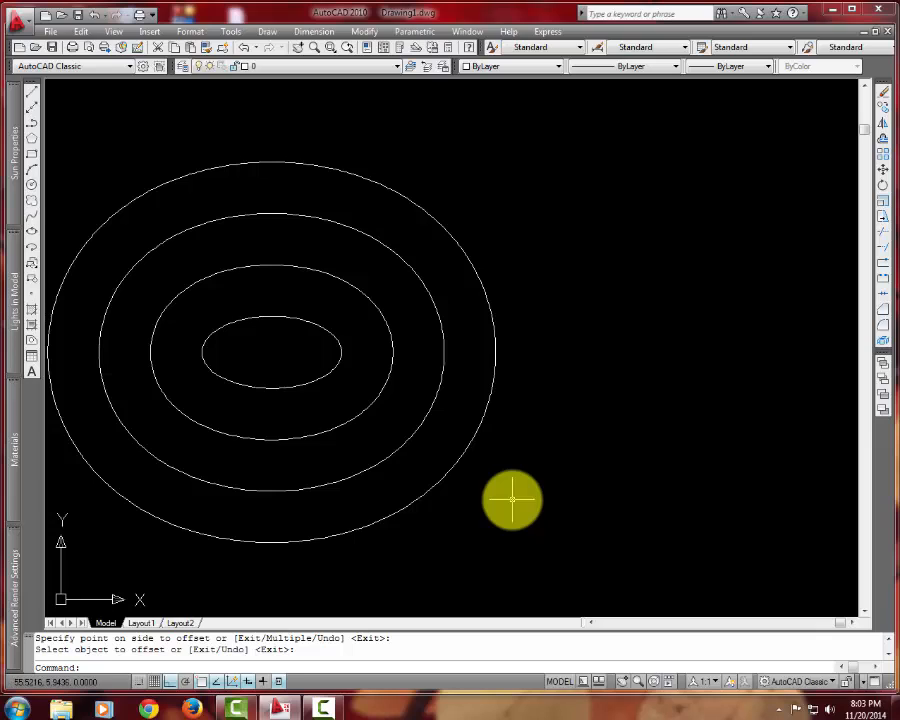
{"action": "scroll", "coordinate": [511, 498], "scroll_direction": "down", "scroll_amount": 1}
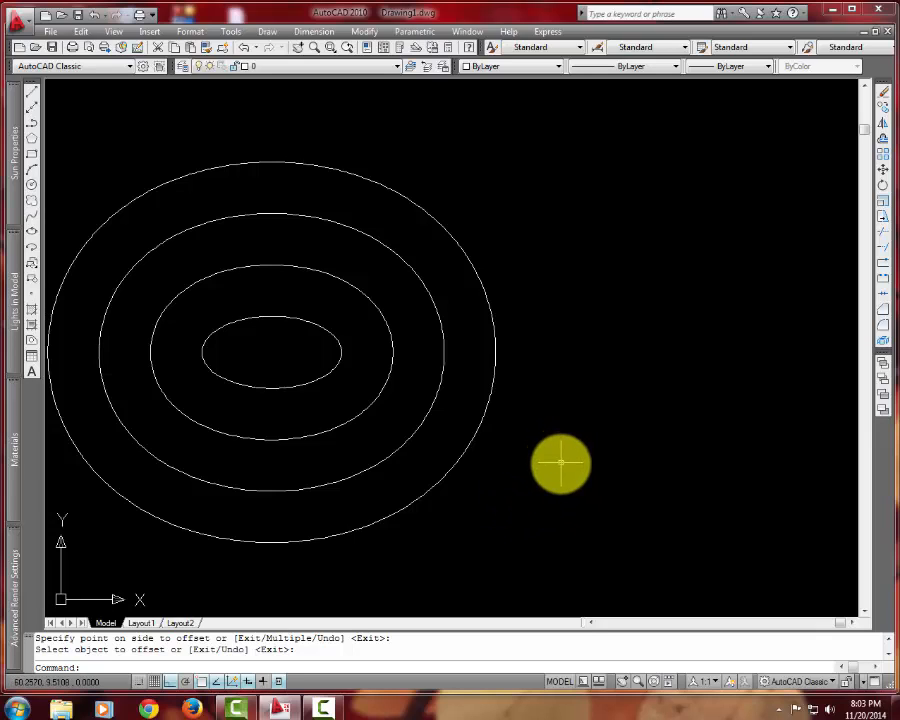